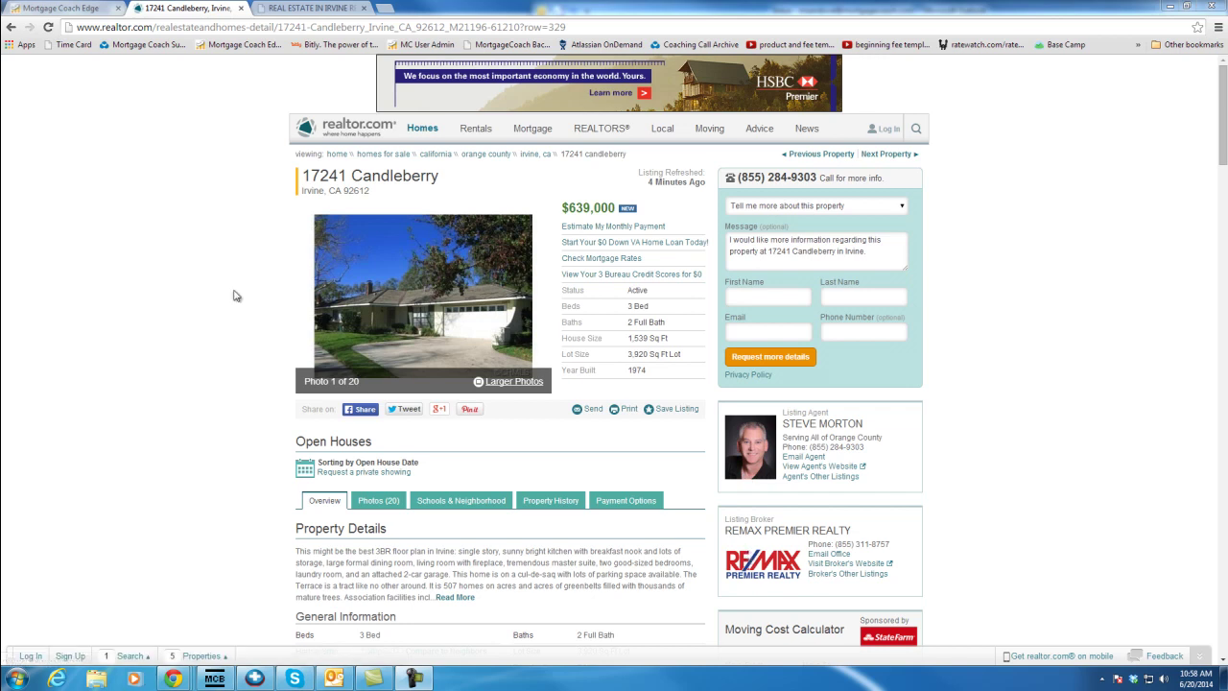
Save the listing's house photo to the desktop as '17241 front of house'
right_click(394, 303)
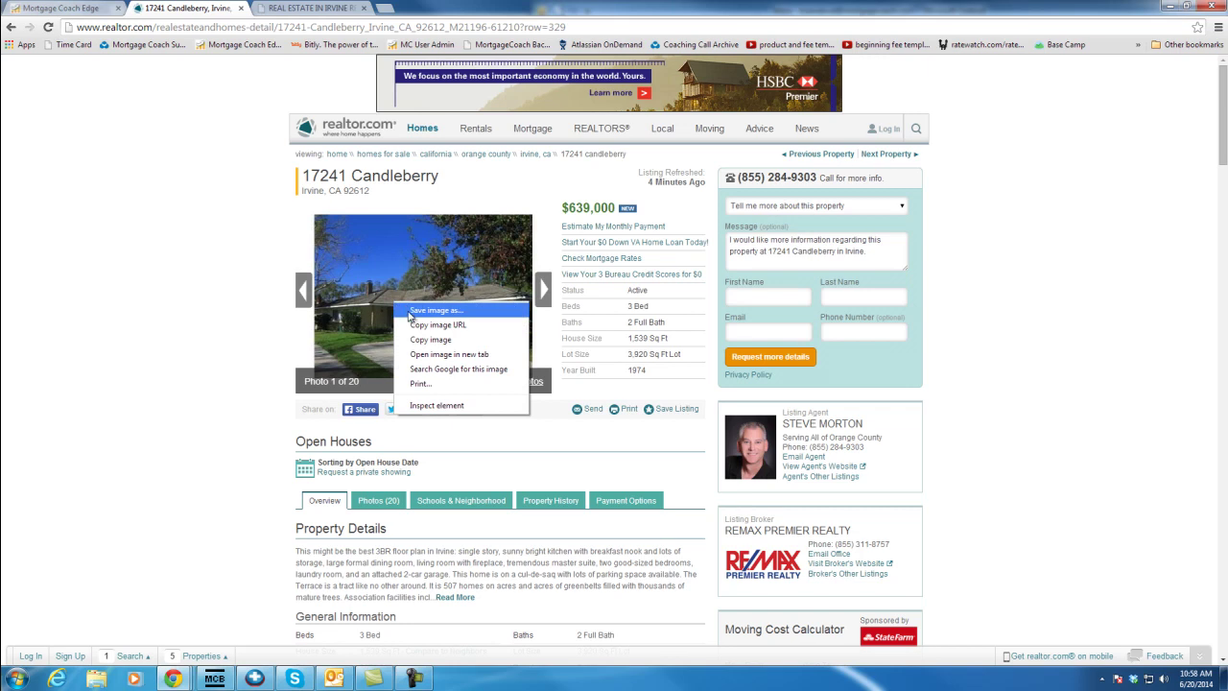
left_click(410, 312)
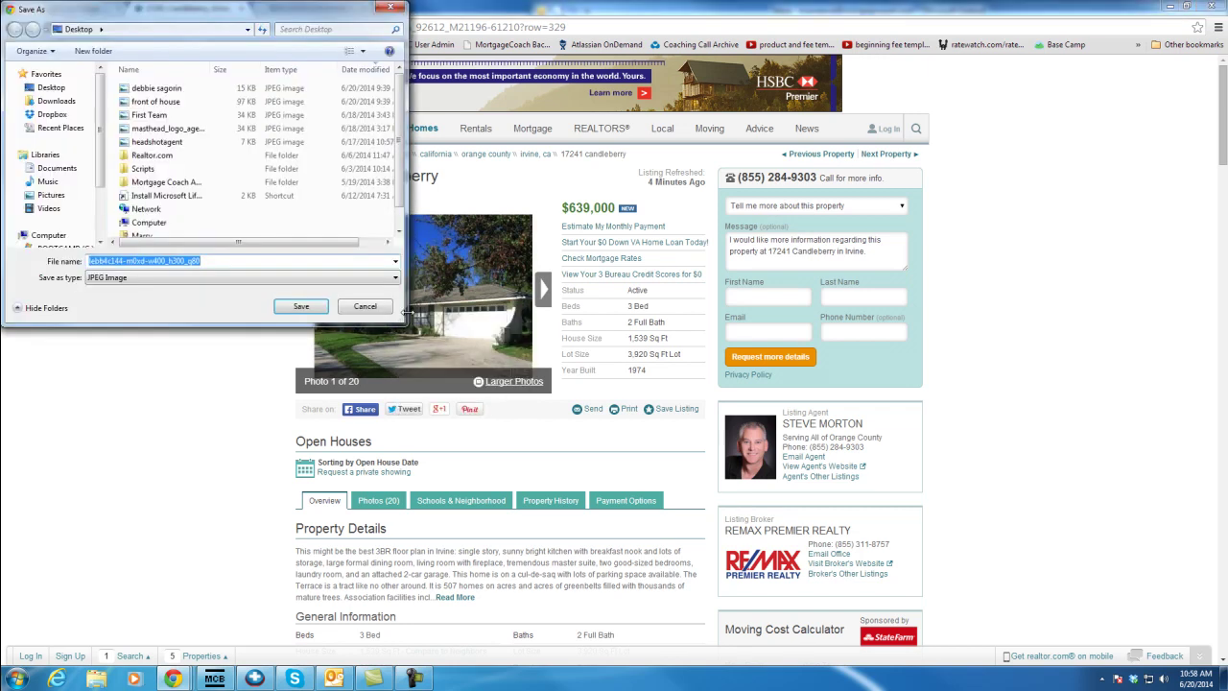
left_click_drag(205, 11, 899, 44)
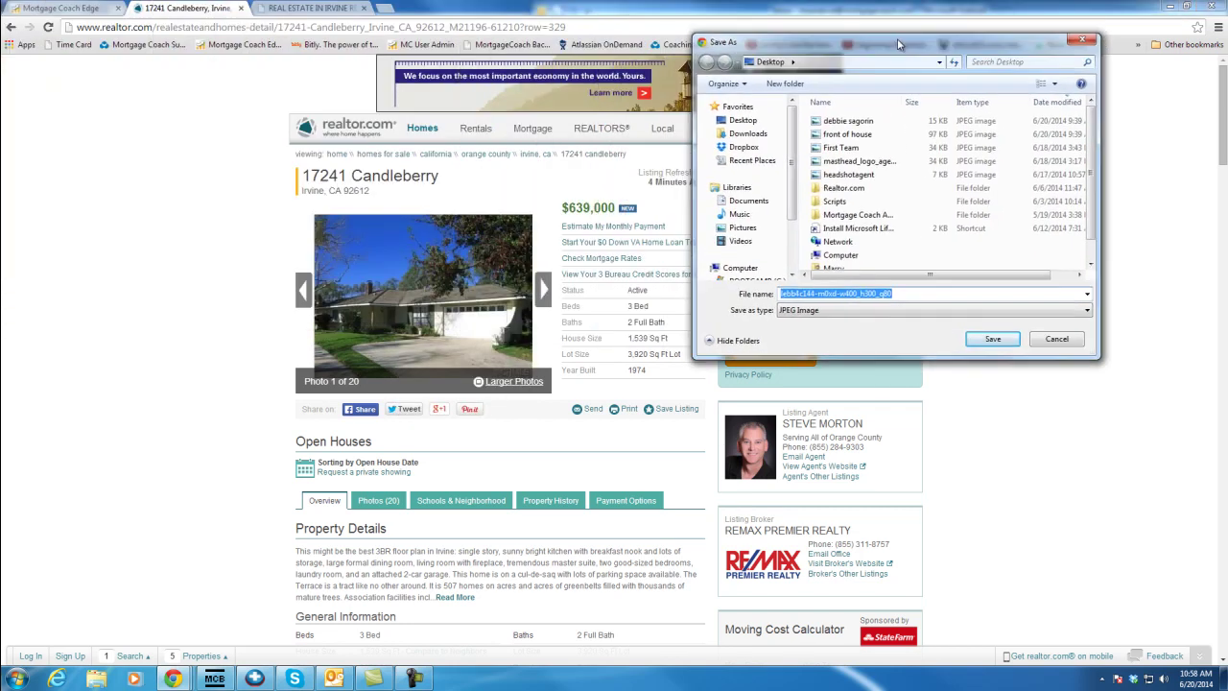
type("17241")
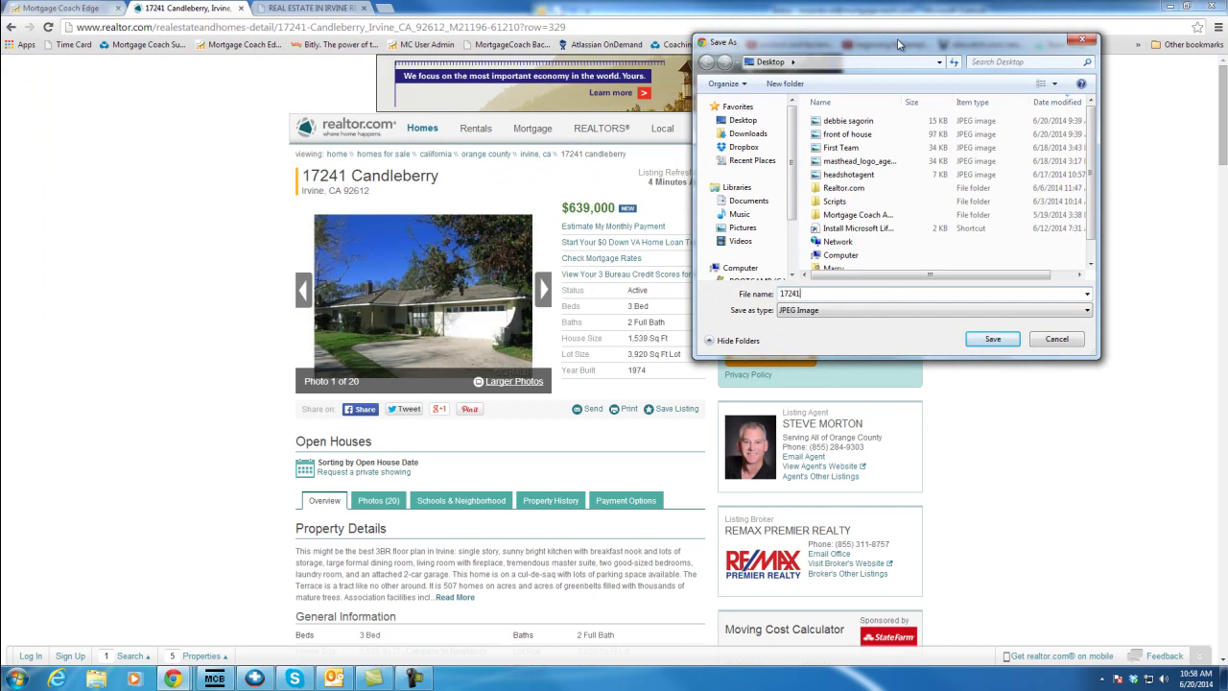
type(" front oh")
key("BackSpace")
type("f house")
left_click(995, 339)
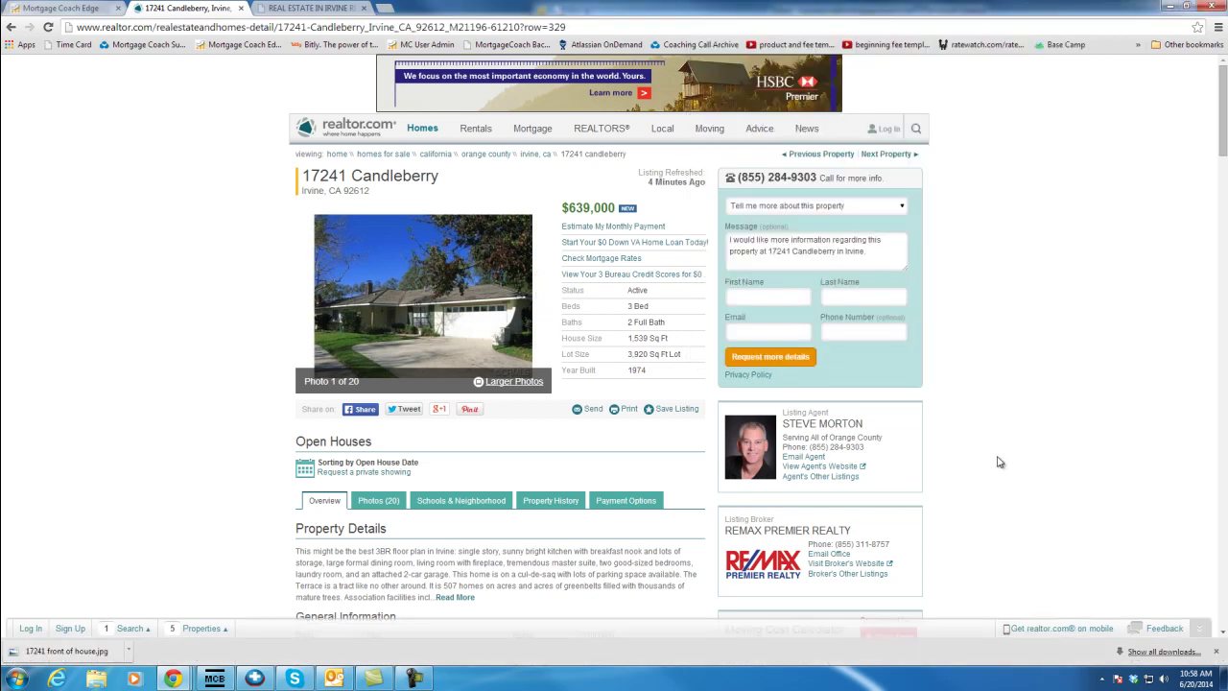
Save the listing agent's headshot, named after the agent
right_click(752, 458)
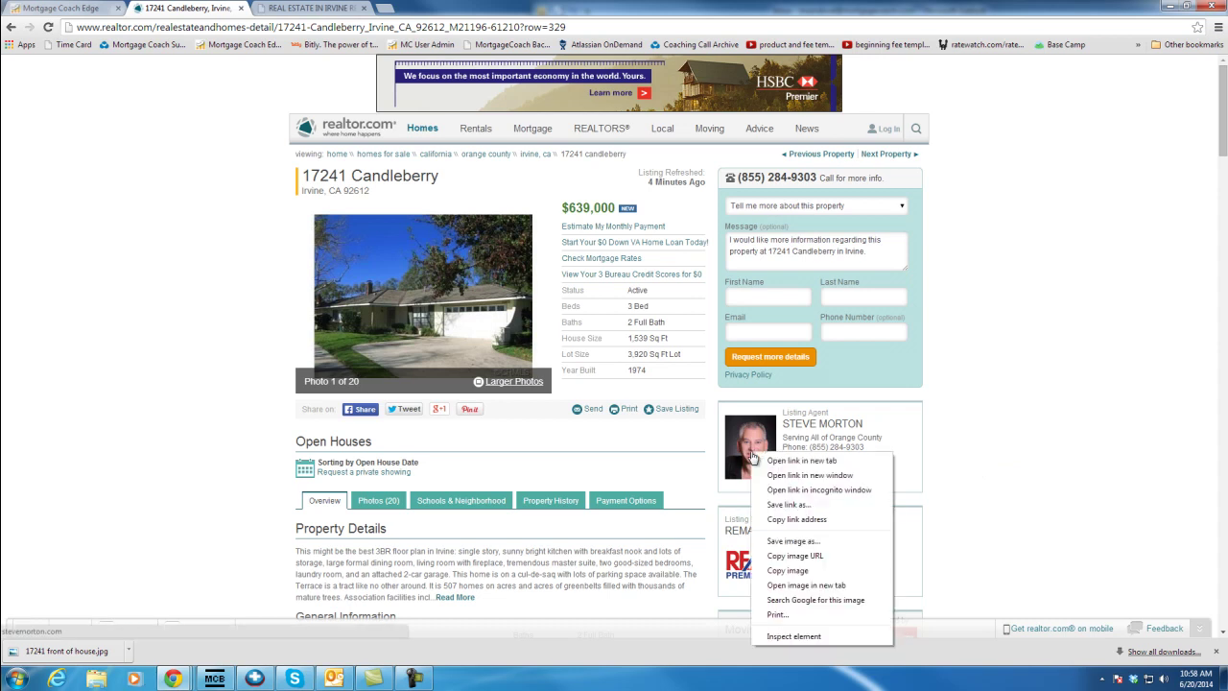
left_click(792, 541)
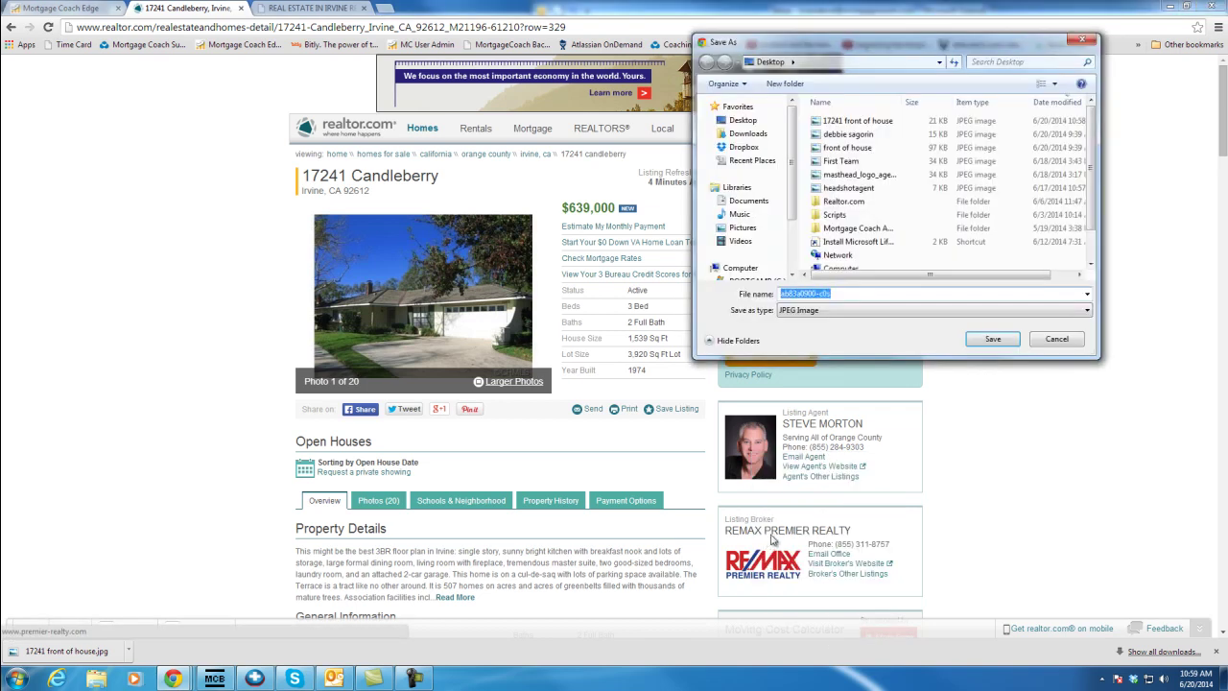
type("Steve")
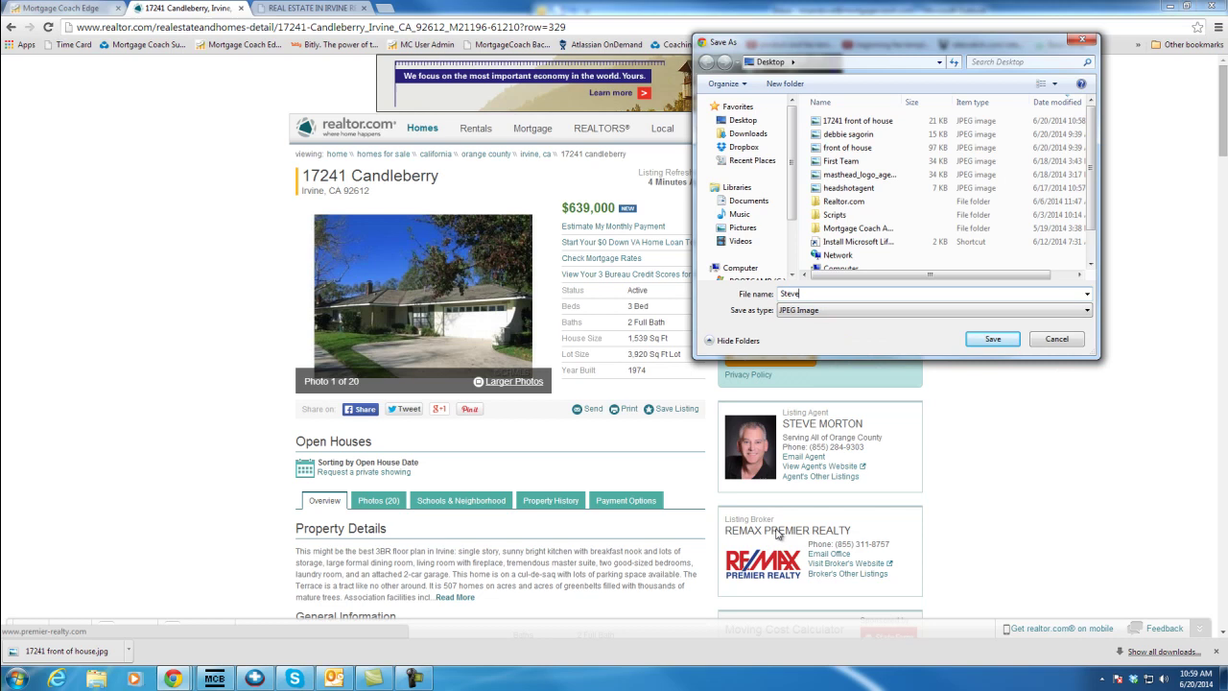
key("Return")
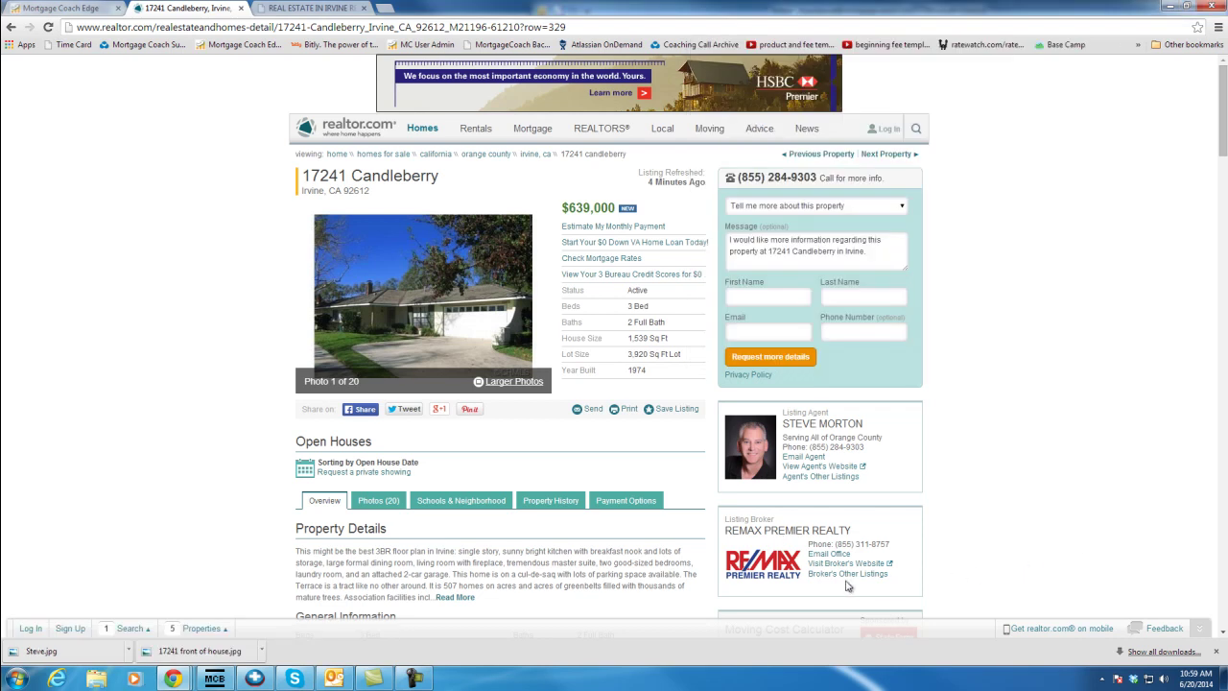
Save the RE/MAX logo image as 'Remax logo'
right_click(765, 573)
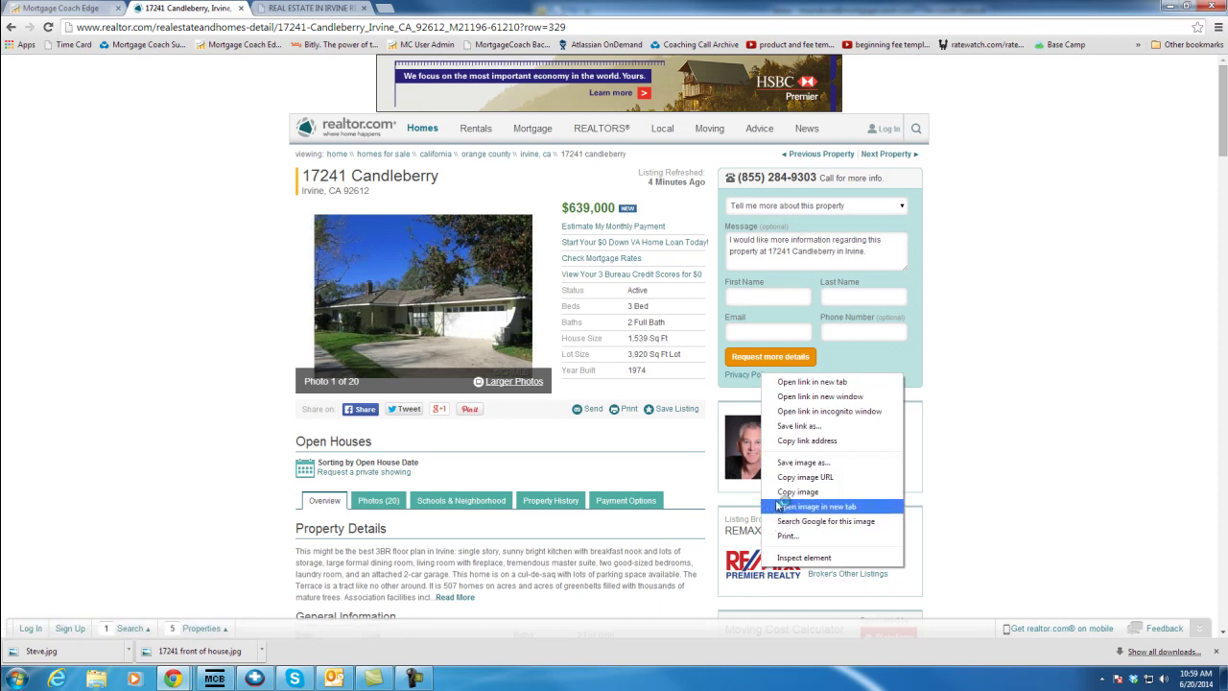
left_click(796, 462)
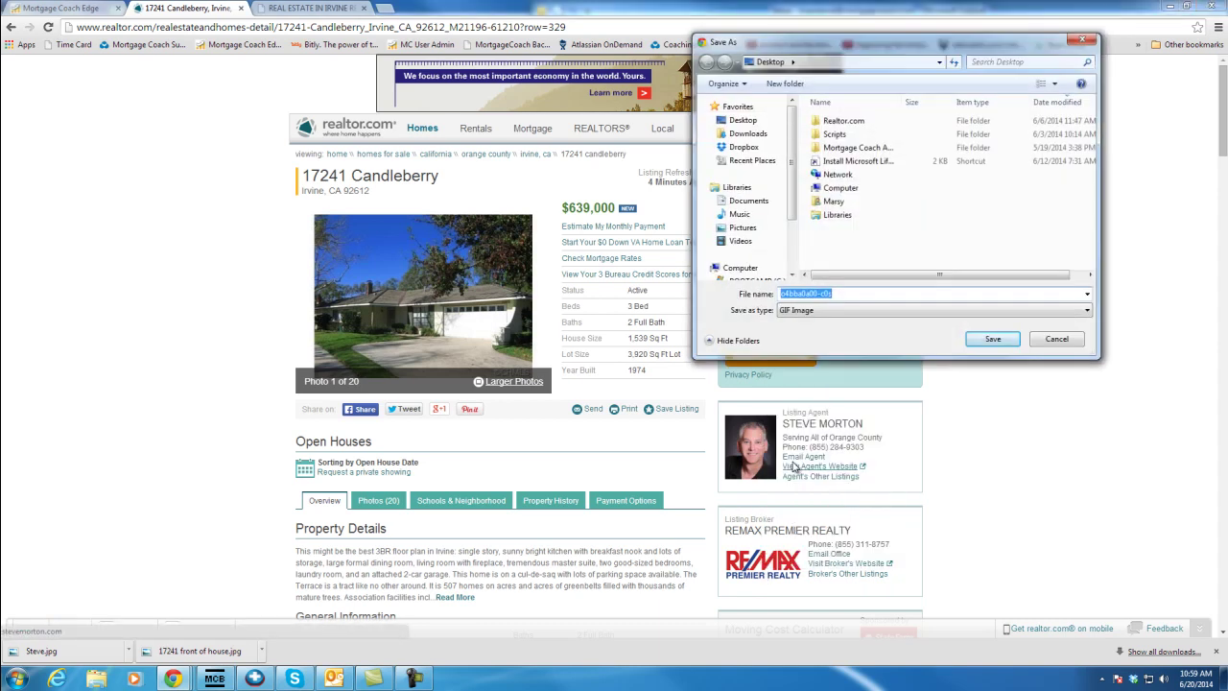
type("R")
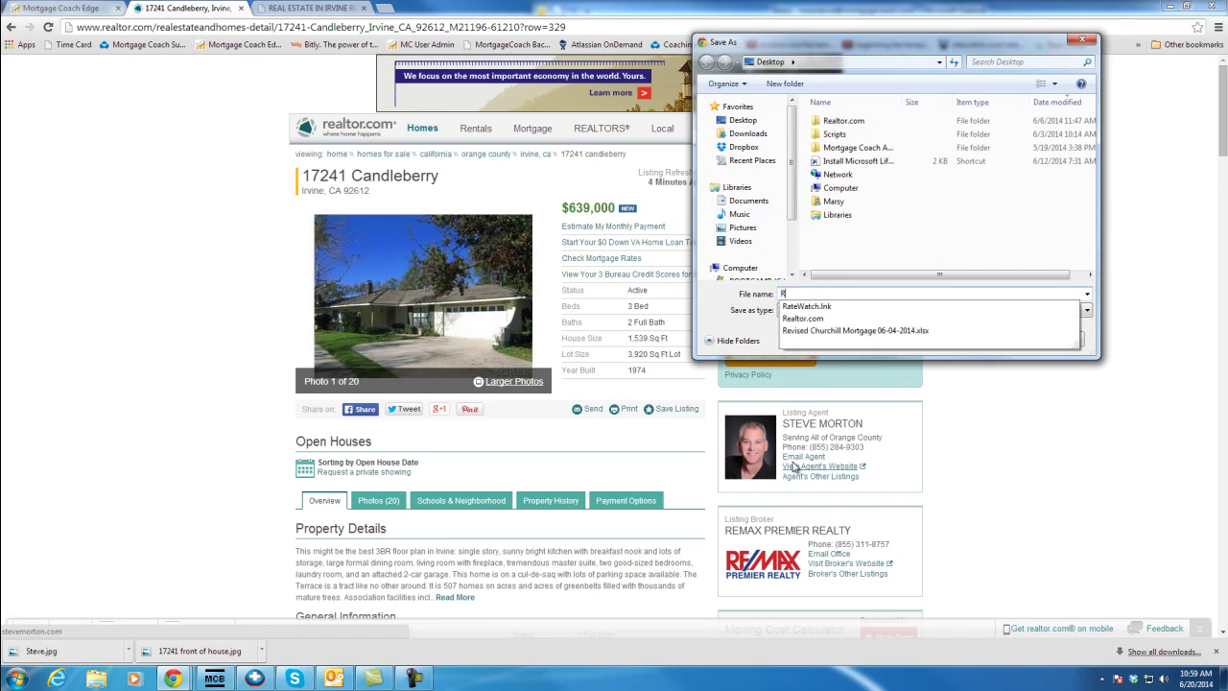
type("emax logo")
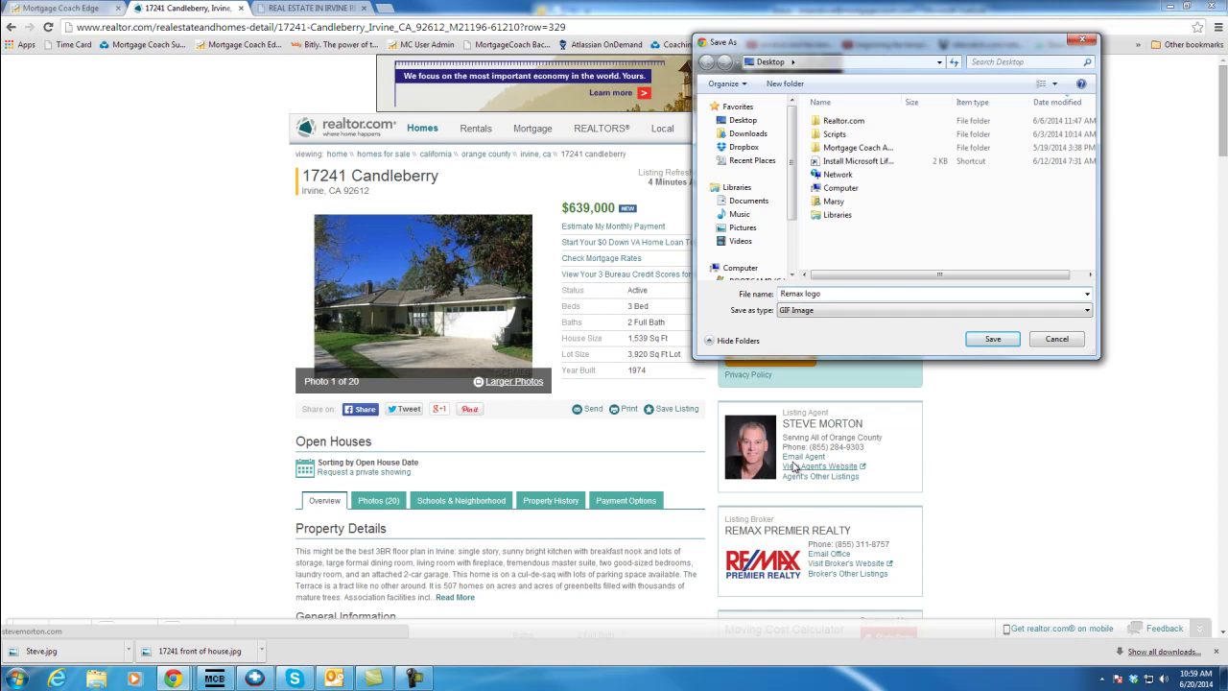
key("Return")
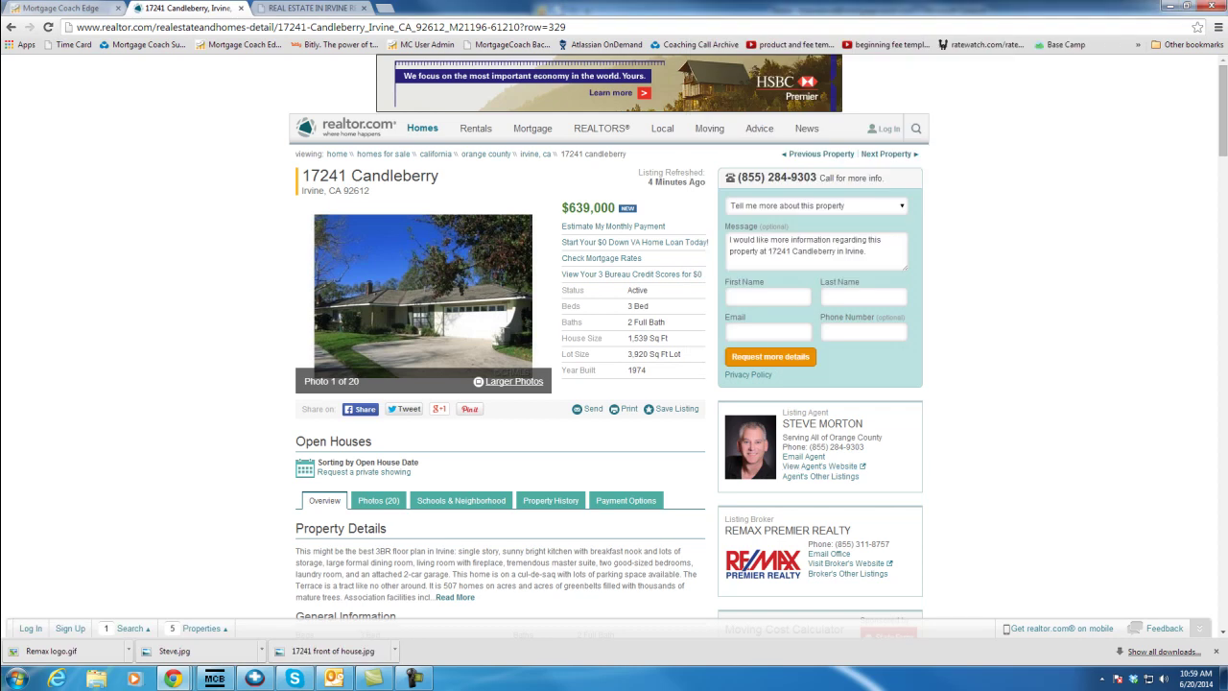
left_click(59, 8)
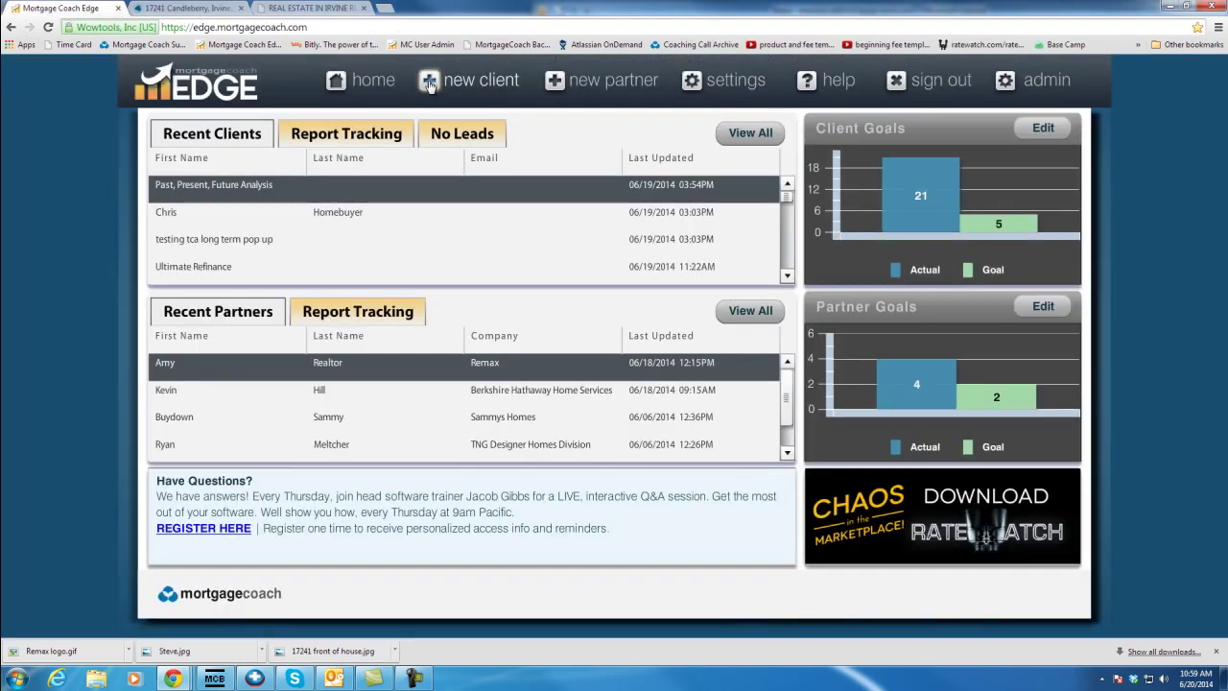
left_click(557, 88)
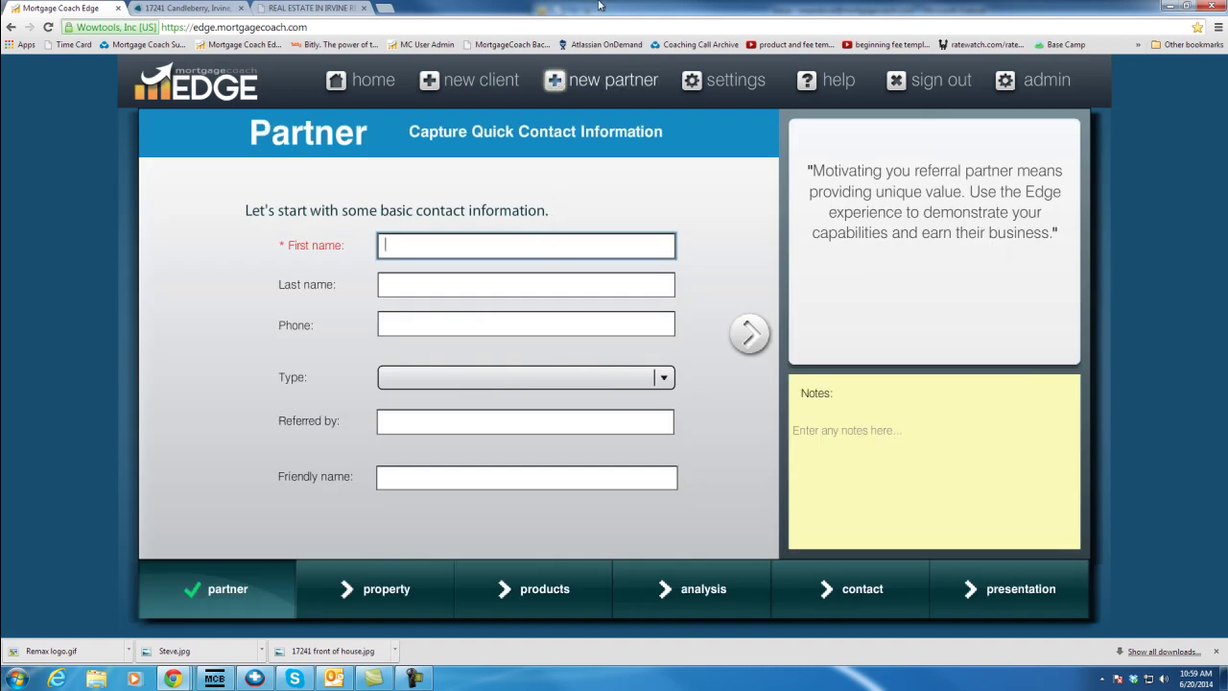
key("Tab")
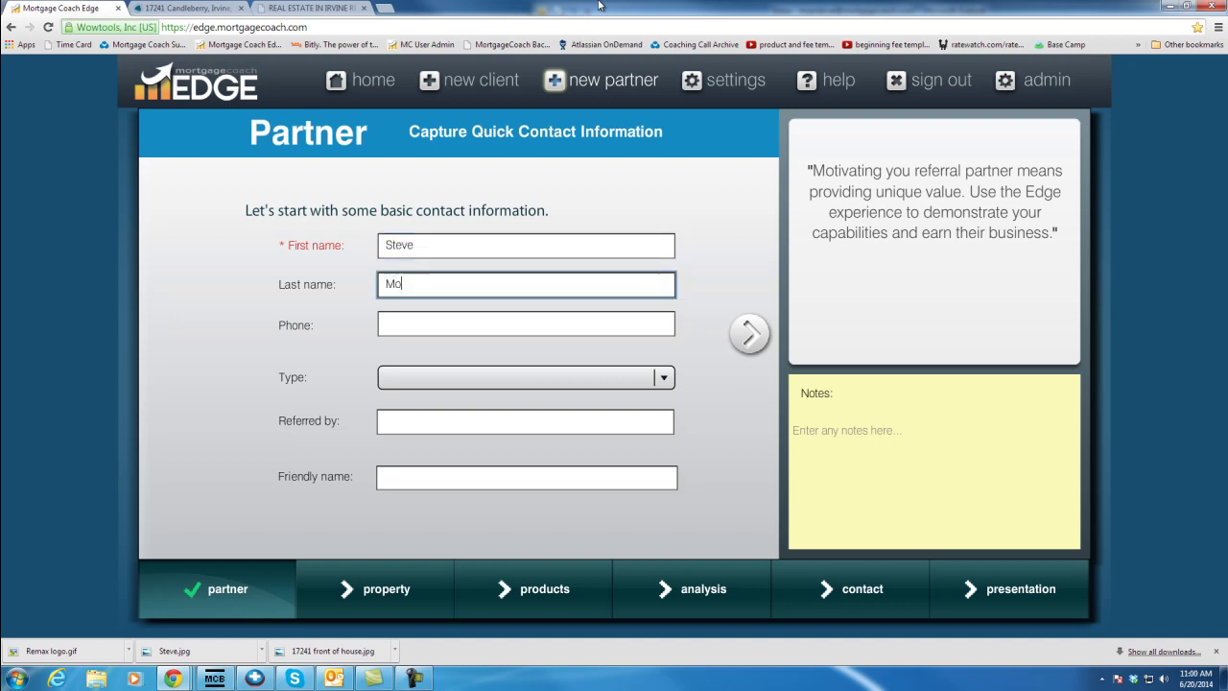
key("Tab")
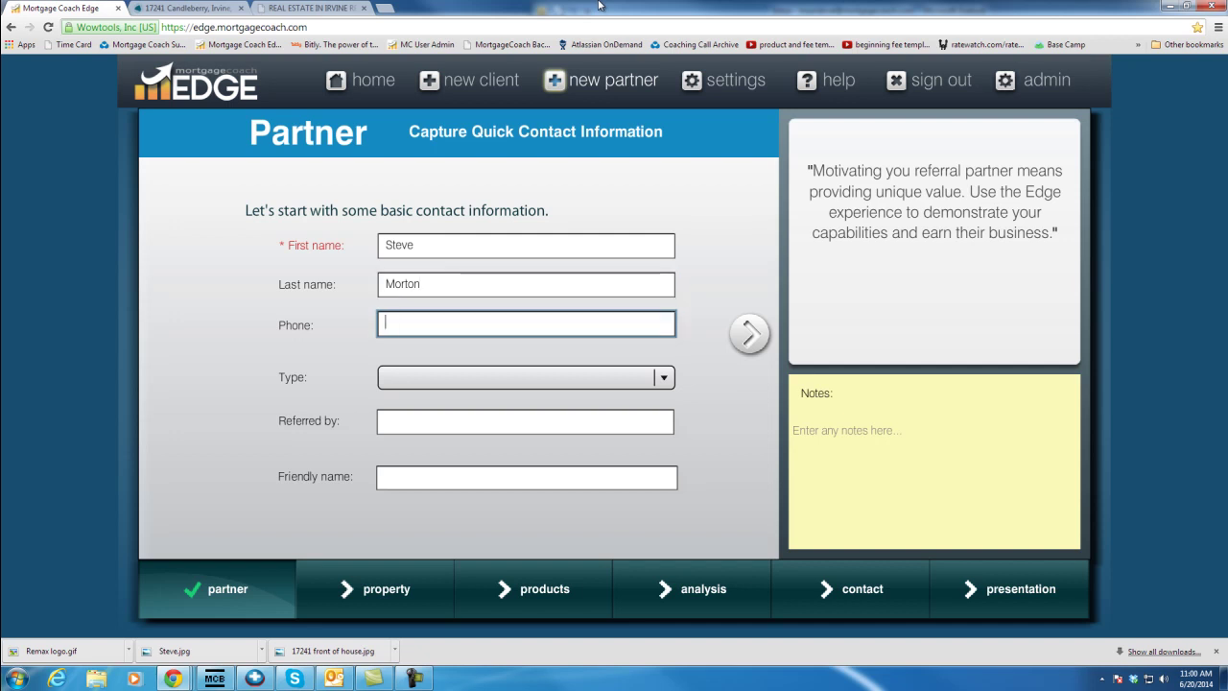
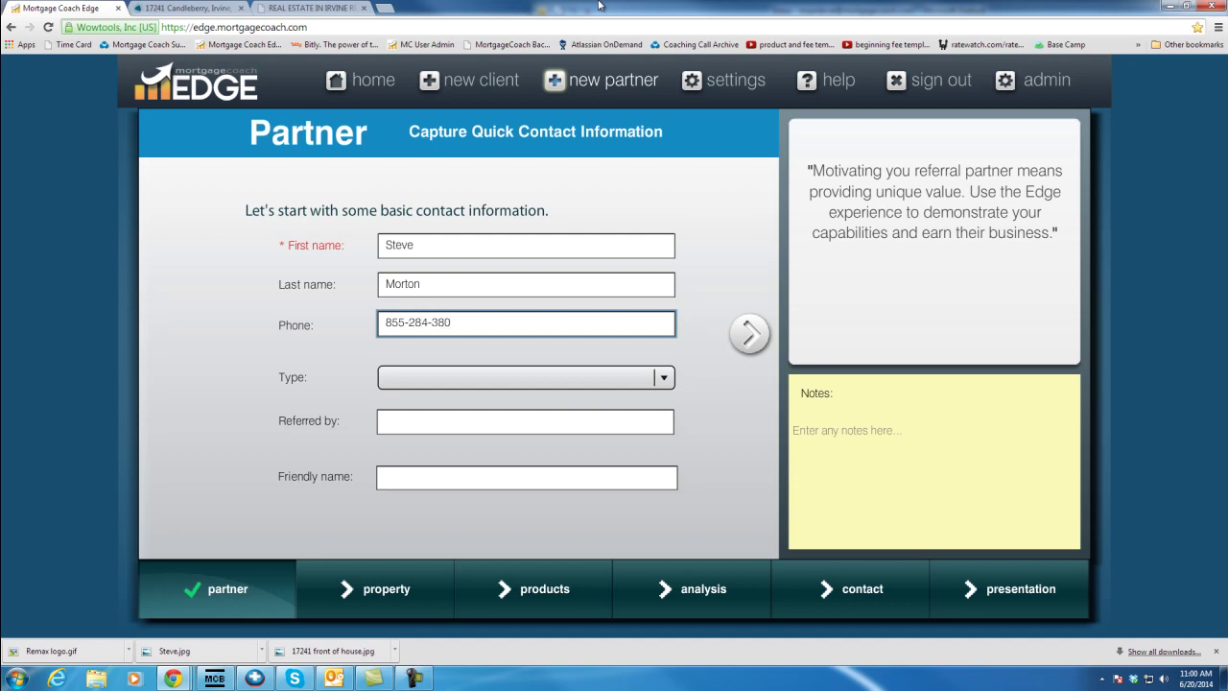
left_click(535, 477)
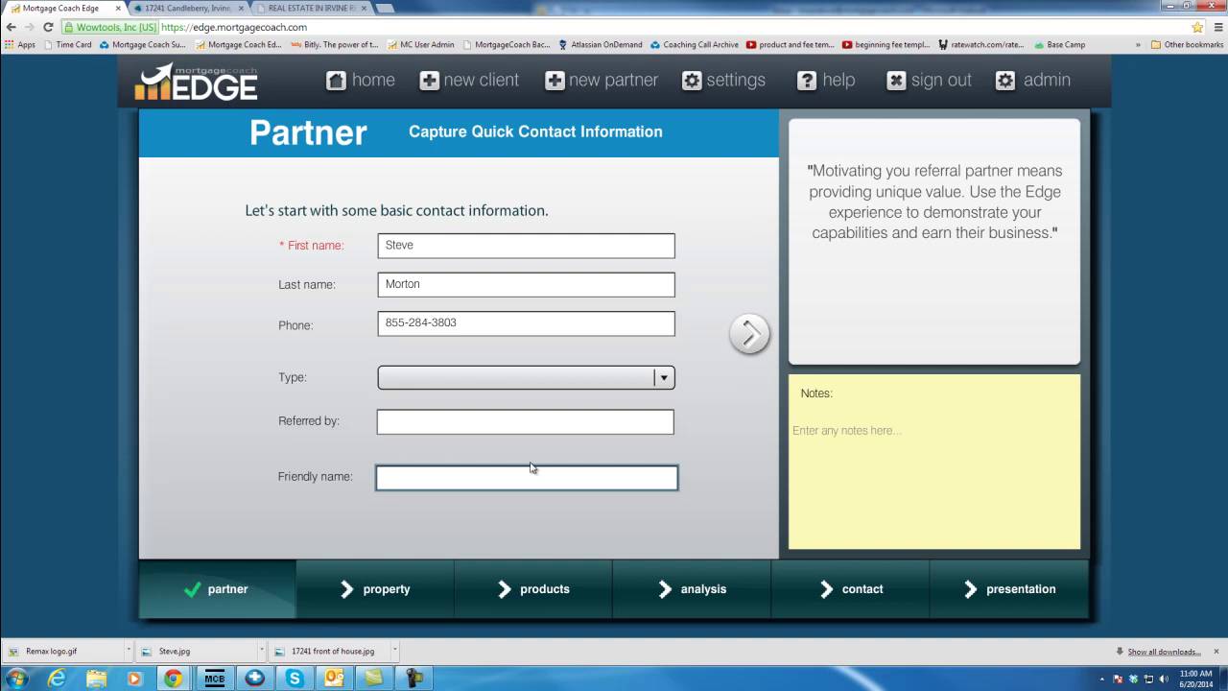
left_click(748, 336)
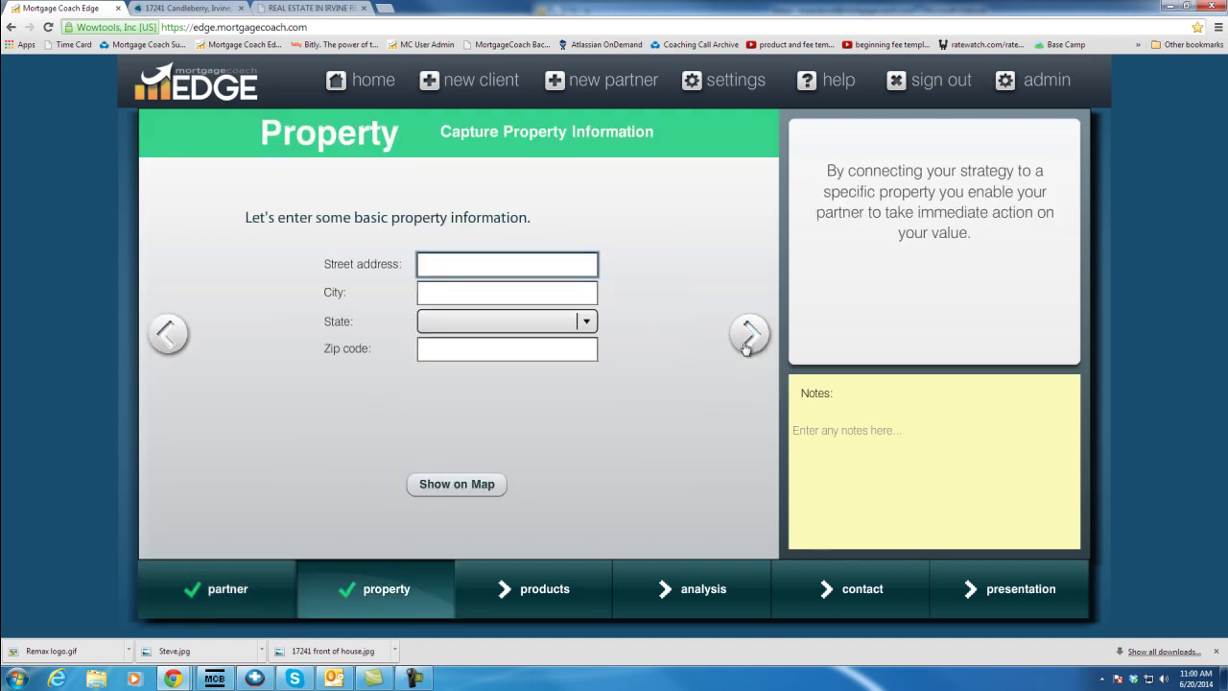
key("Tab")
type("I")
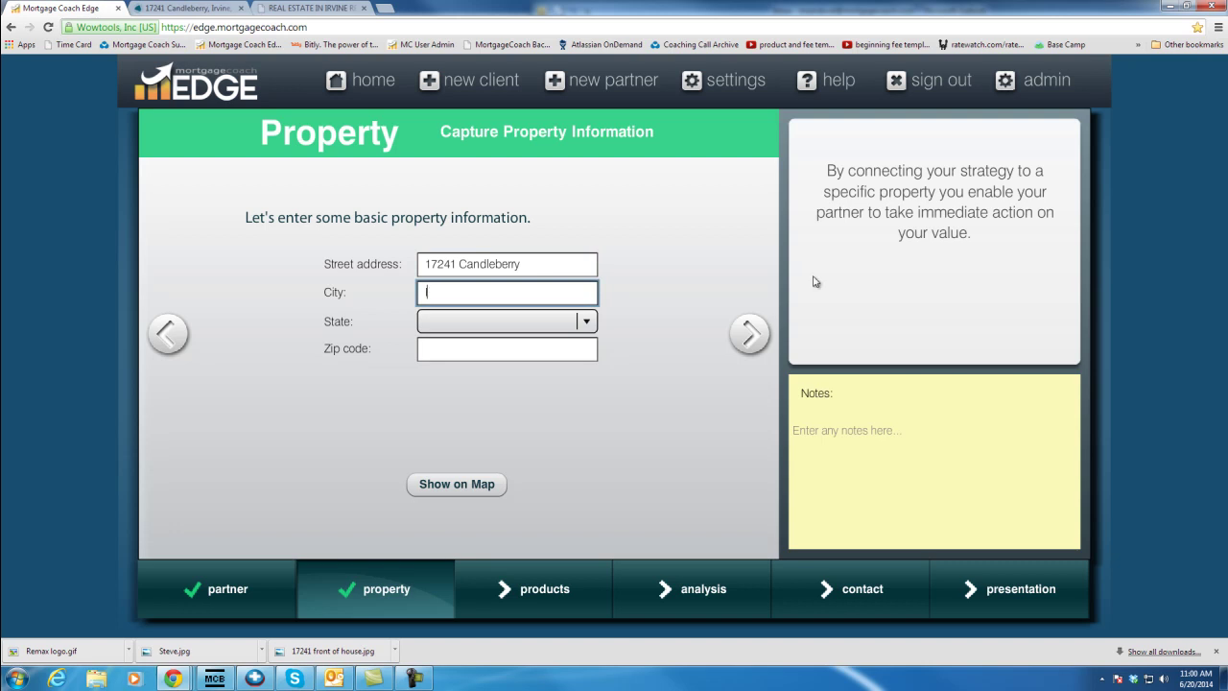
type("rvine")
Choose California as the state and enter zip code 92612
left_click(216, 7)
left_click(62, 8)
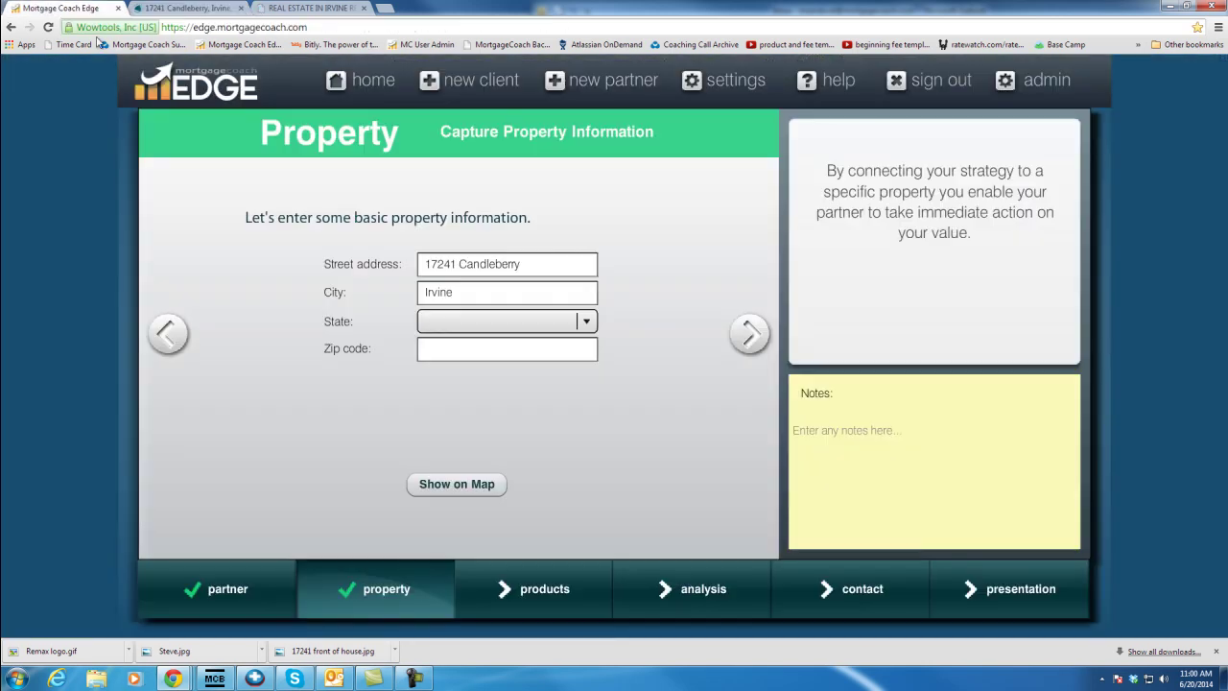
left_click(504, 321)
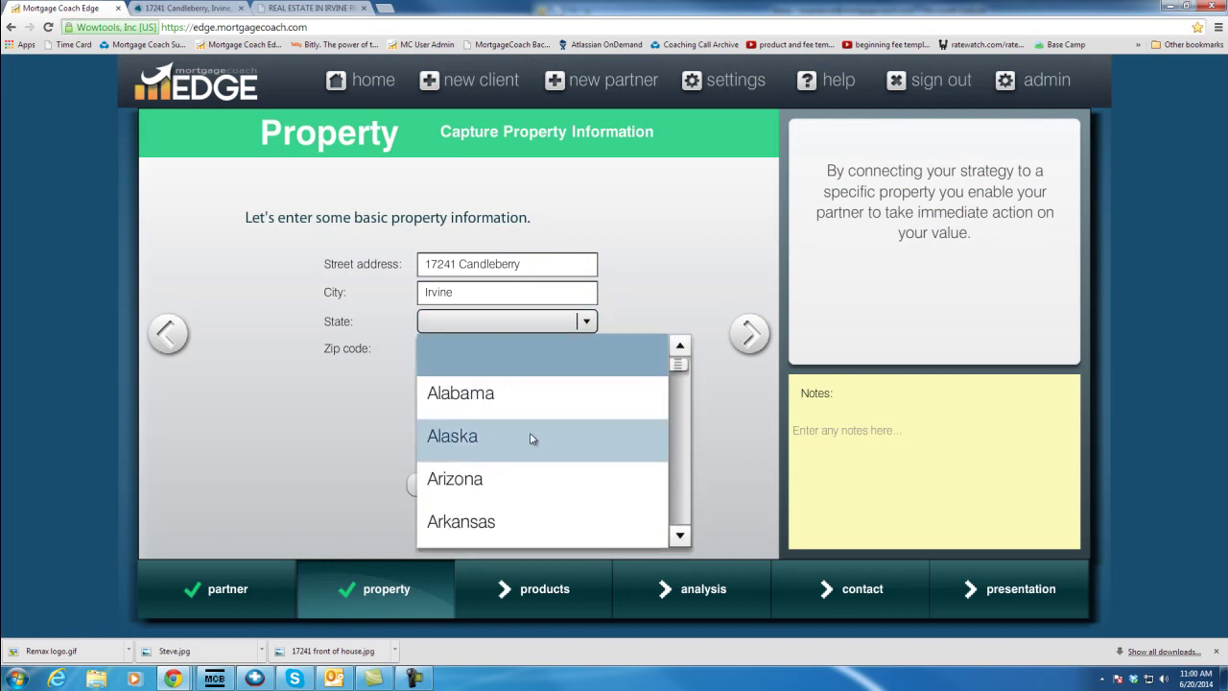
key("c")
key("Return")
key("Tab")
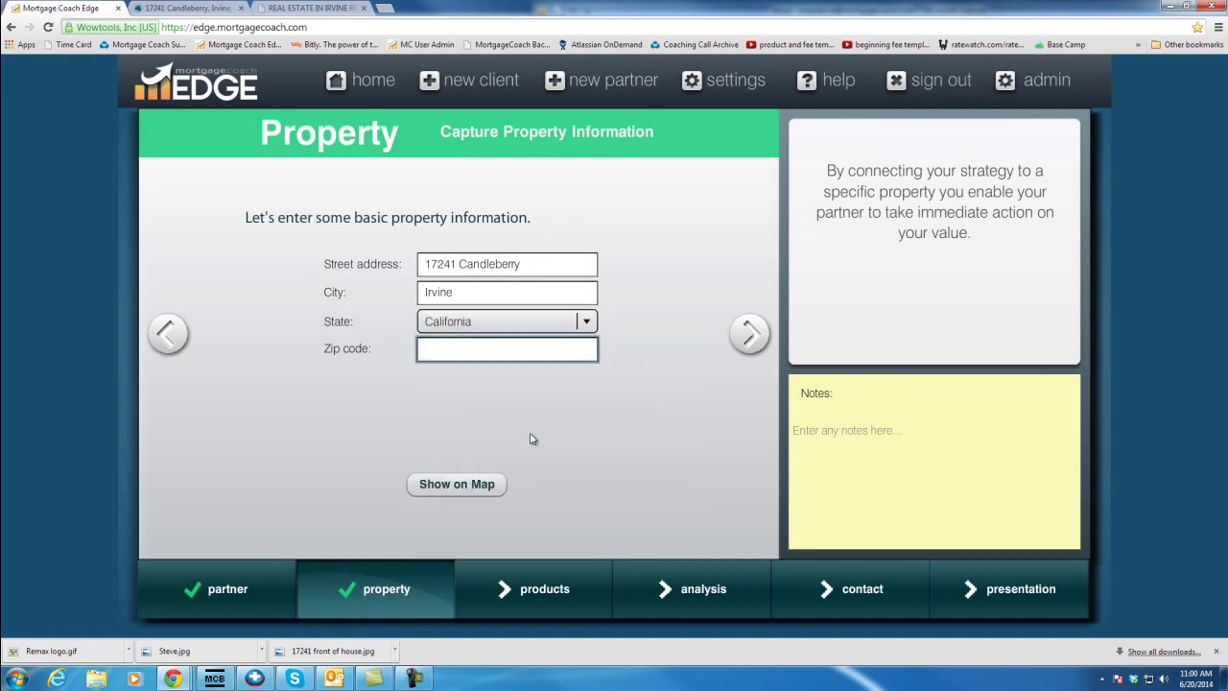
type("92612")
left_click(748, 334)
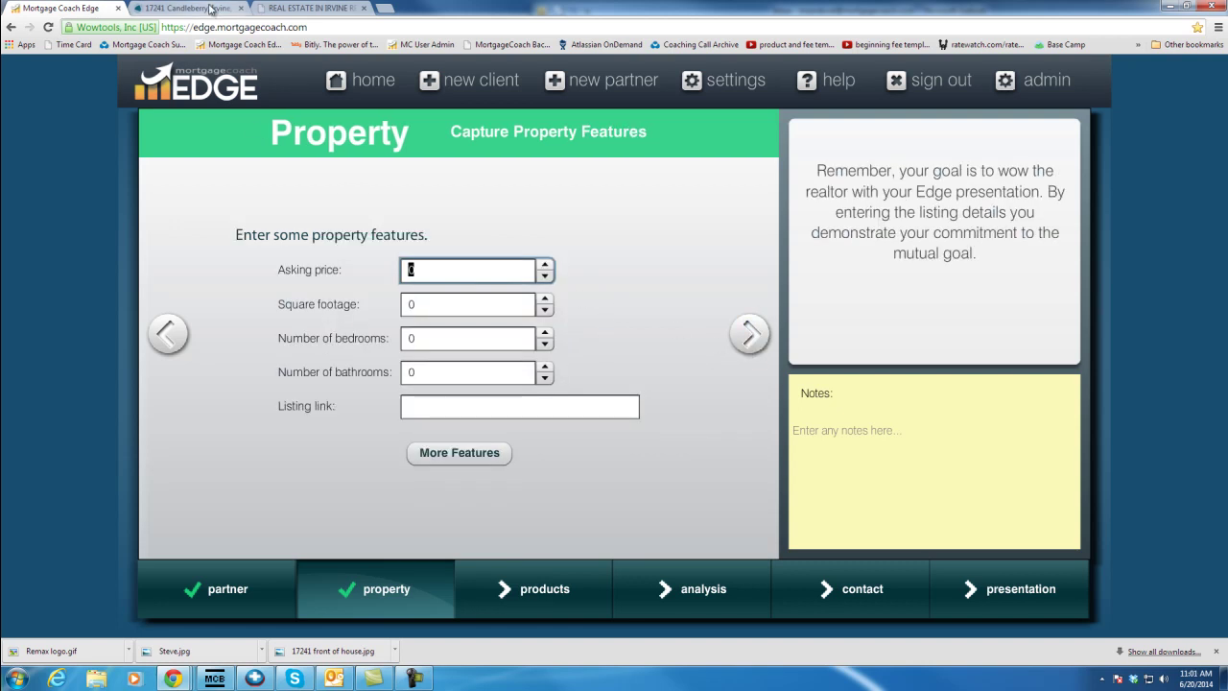
Enter asking price 639000, 1539 sq ft, 3 bedrooms, 2 bathrooms, and paste the listing link
type("639000")
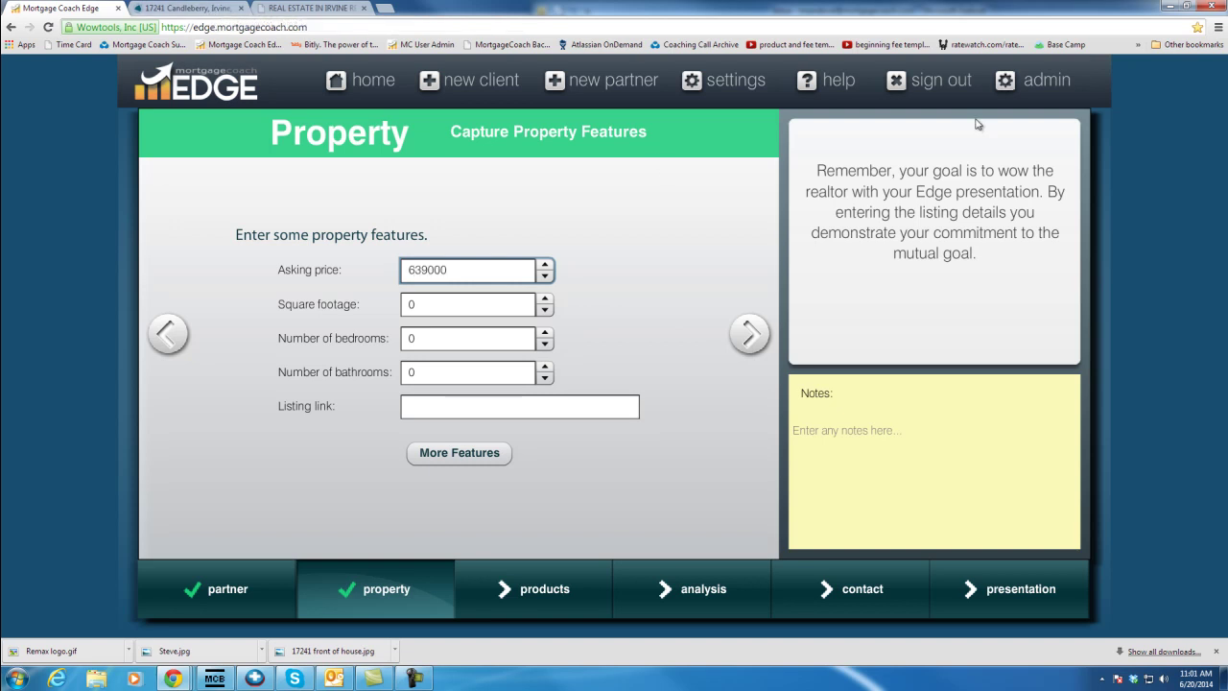
key("Tab")
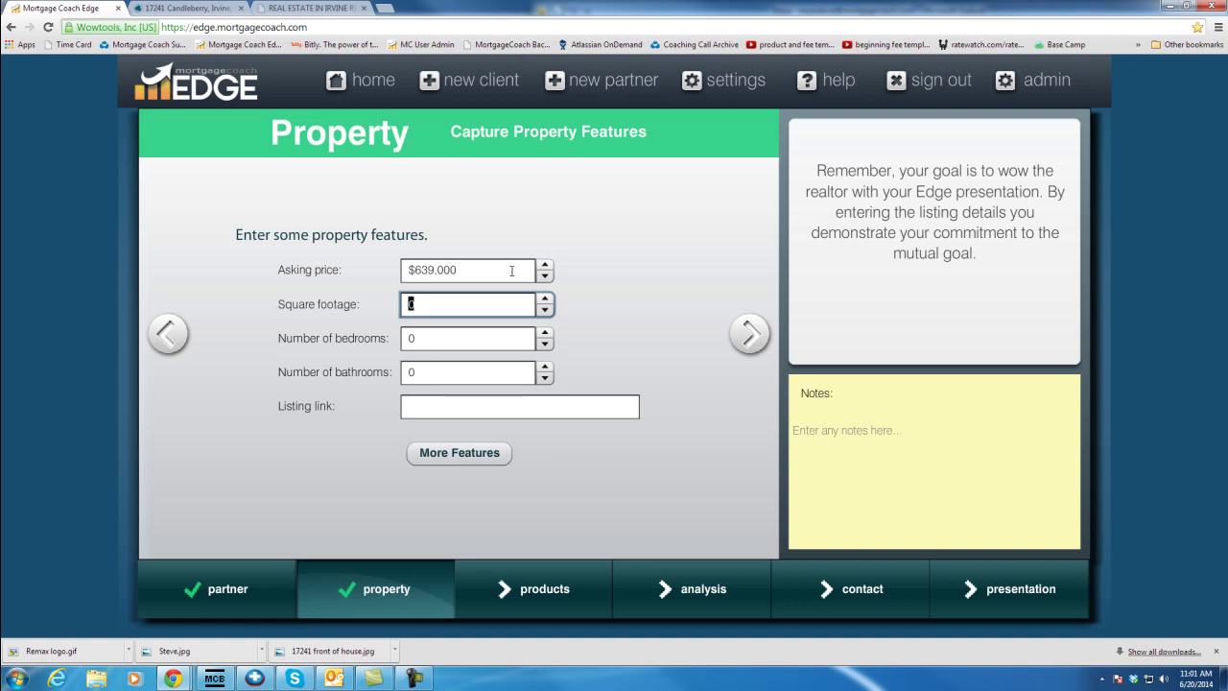
type("1539")
key("Tab")
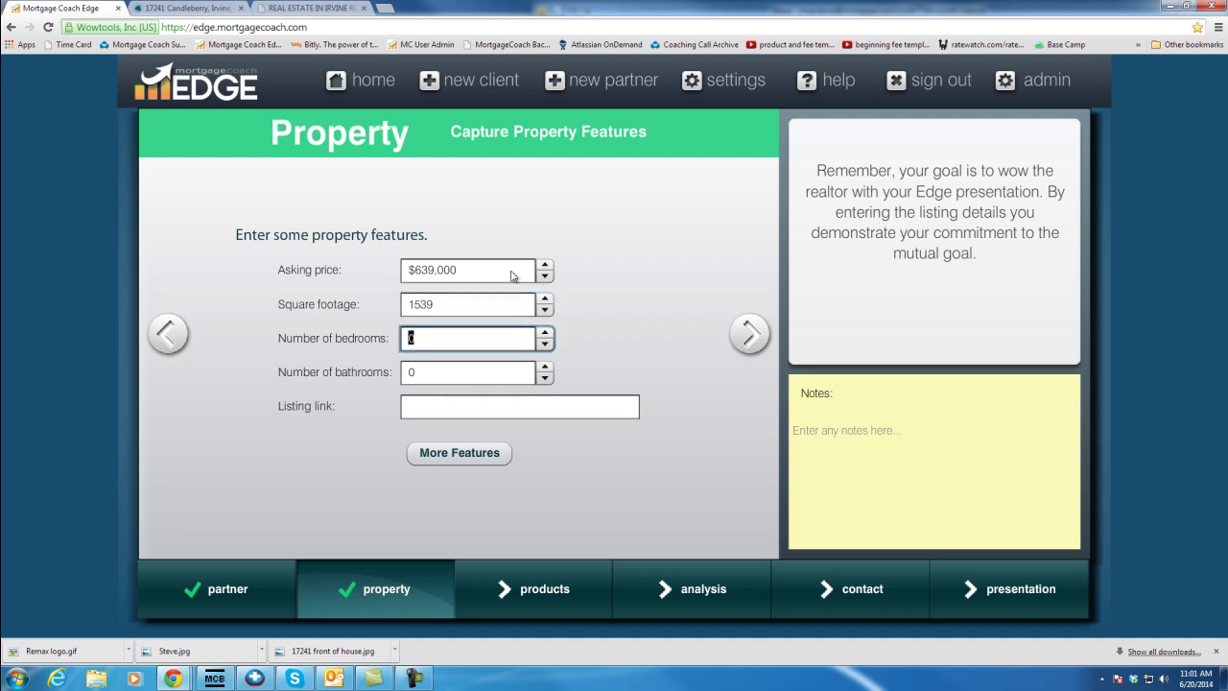
type("3")
key("Tab")
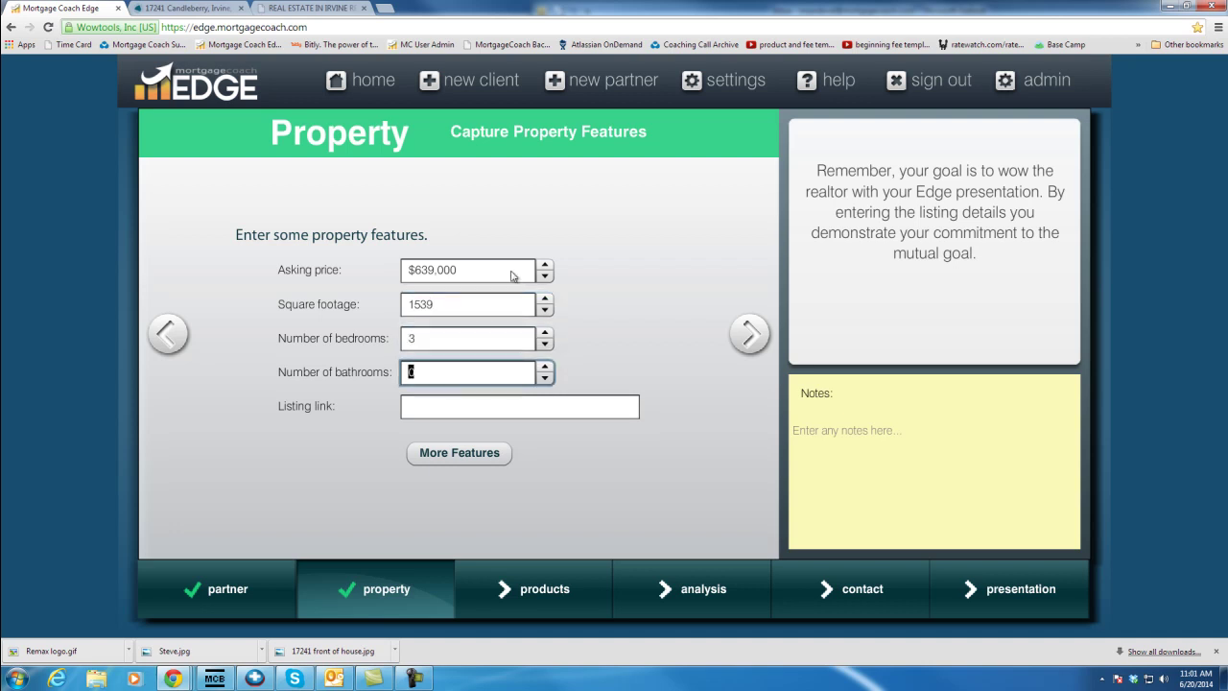
type("2")
key("Tab")
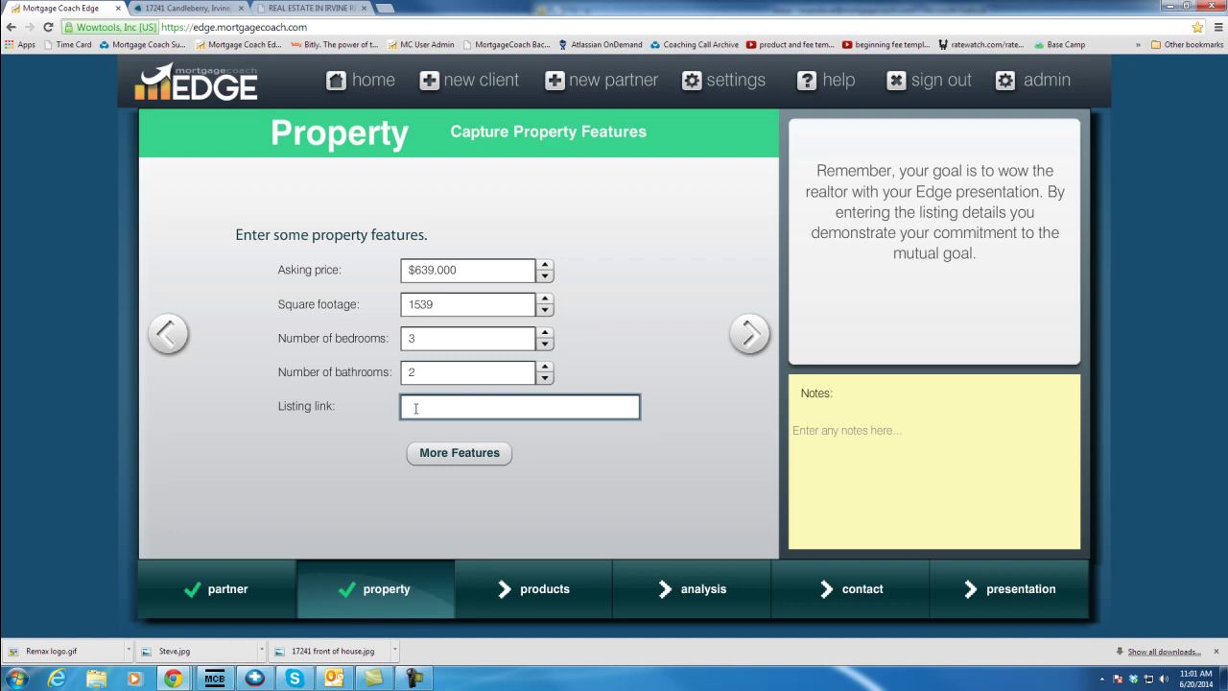
key("ctrl+v")
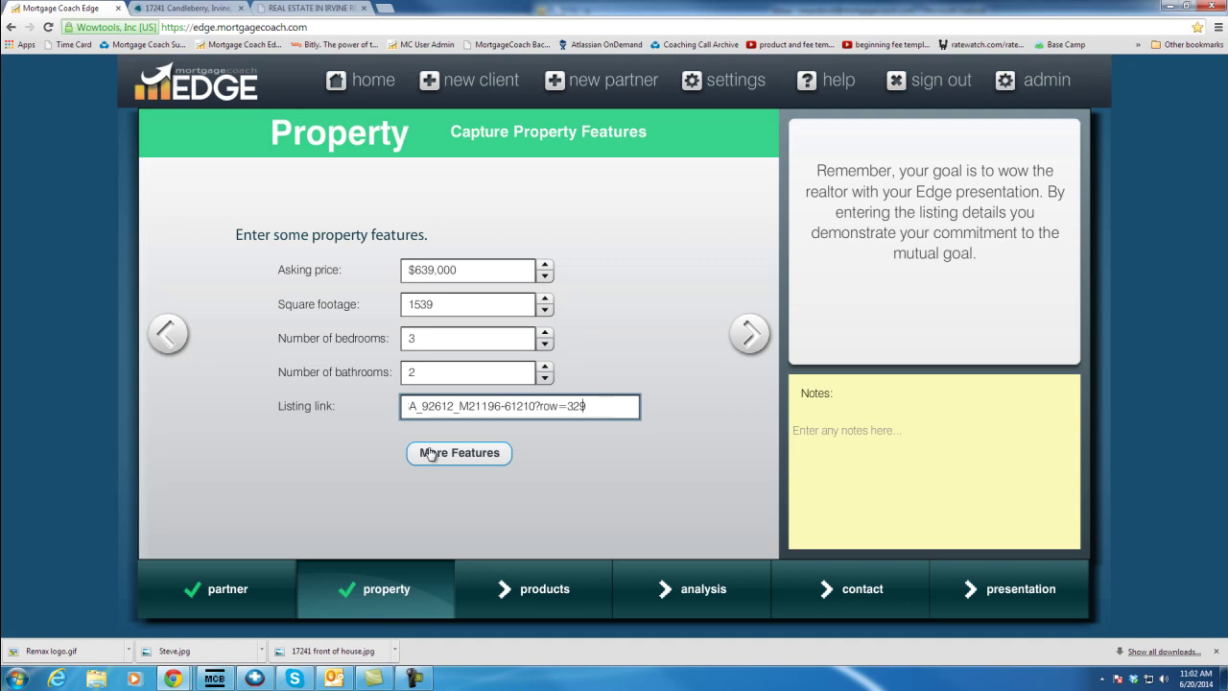
left_click(472, 539)
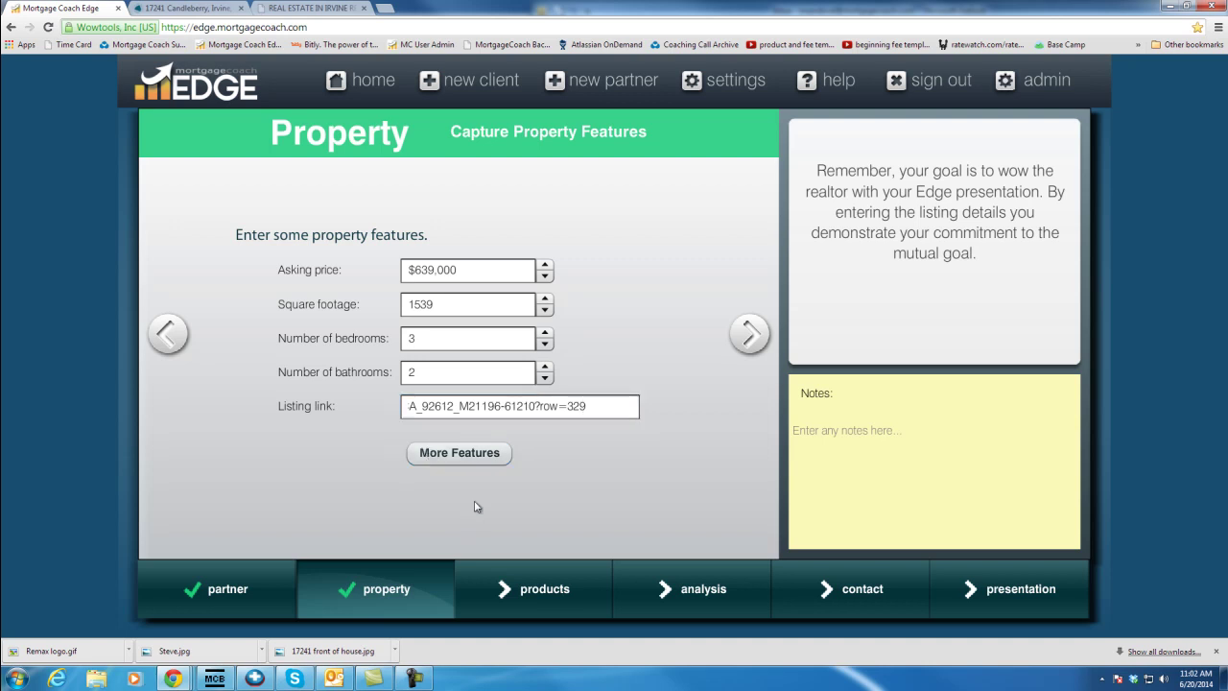
Tick Single family home, Garage - 2 car and the remaining amenities in More Features
left_click(461, 455)
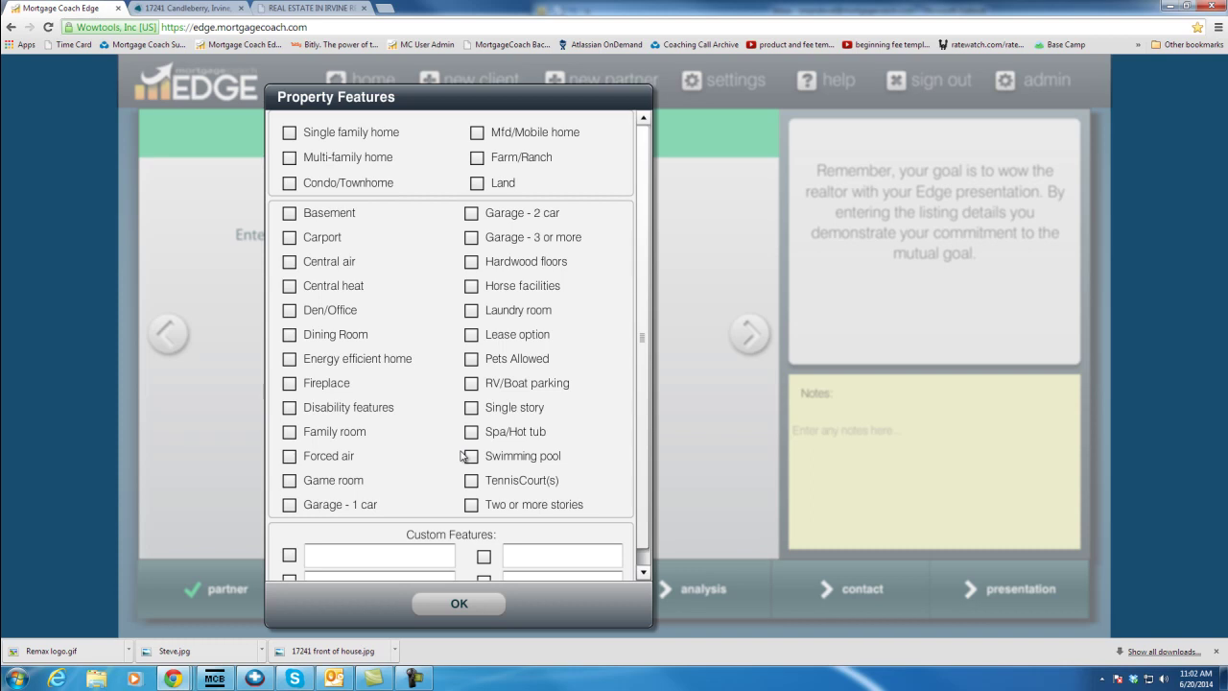
left_click(288, 134)
left_click(471, 214)
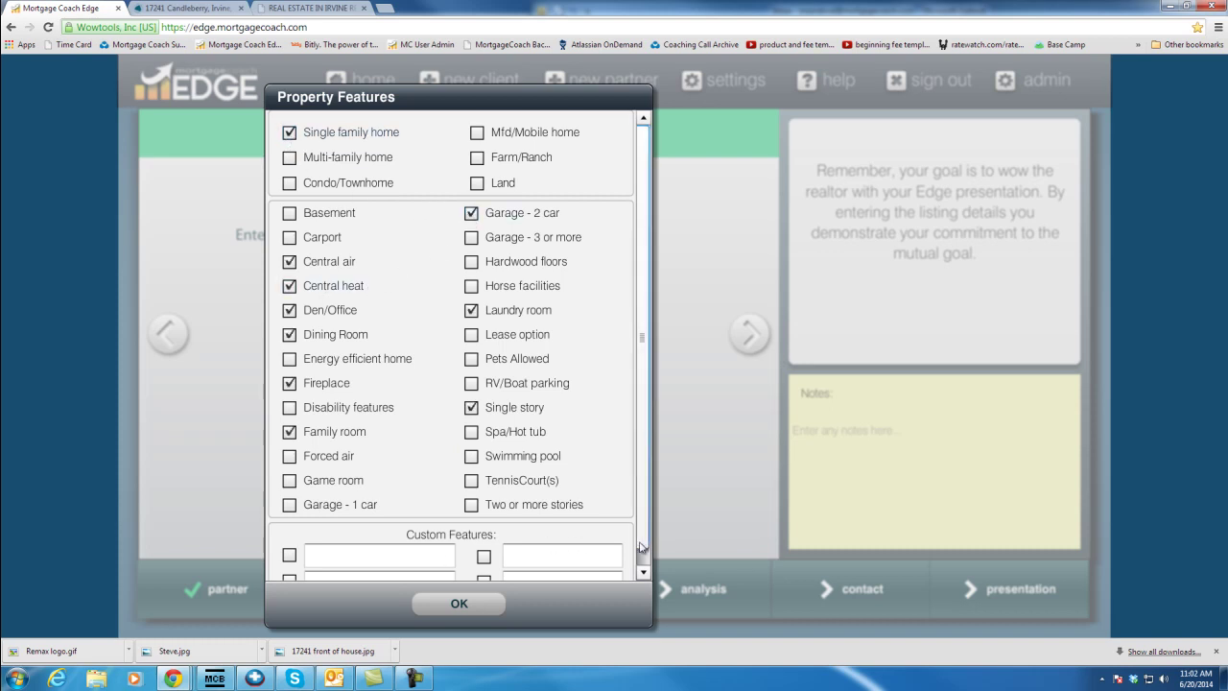
left_click(643, 572)
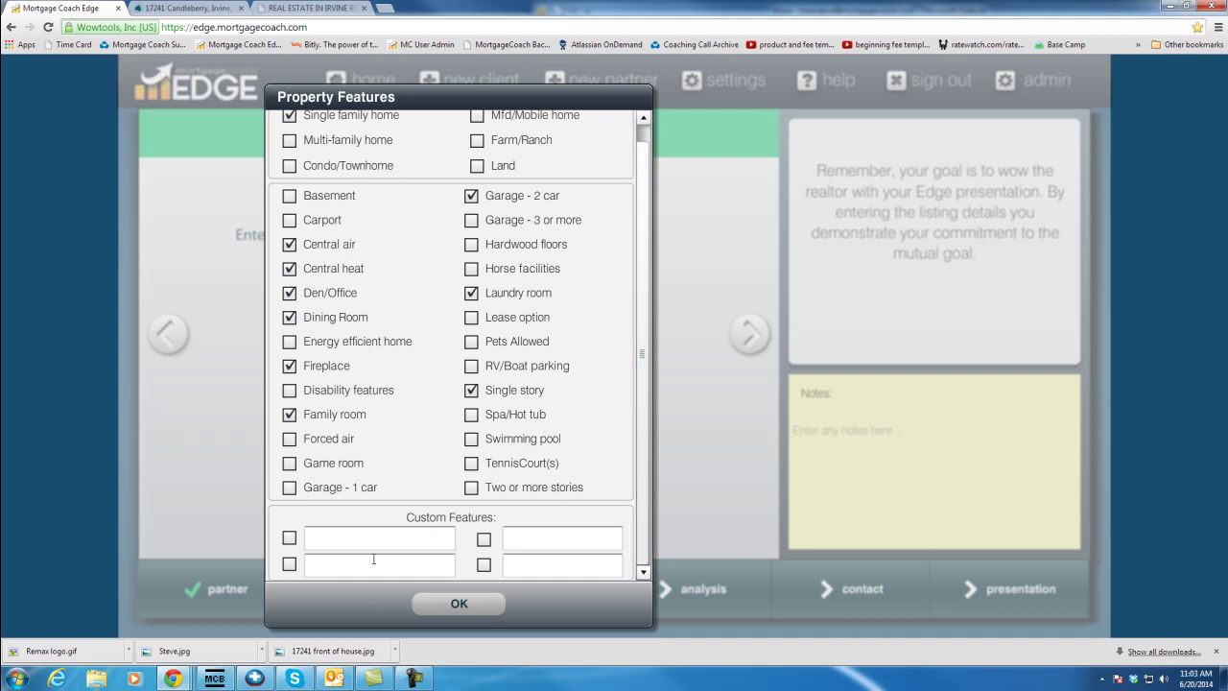
Add the custom feature 'Association Pool Spa' and confirm the feature list
left_click(289, 539)
left_click(333, 541)
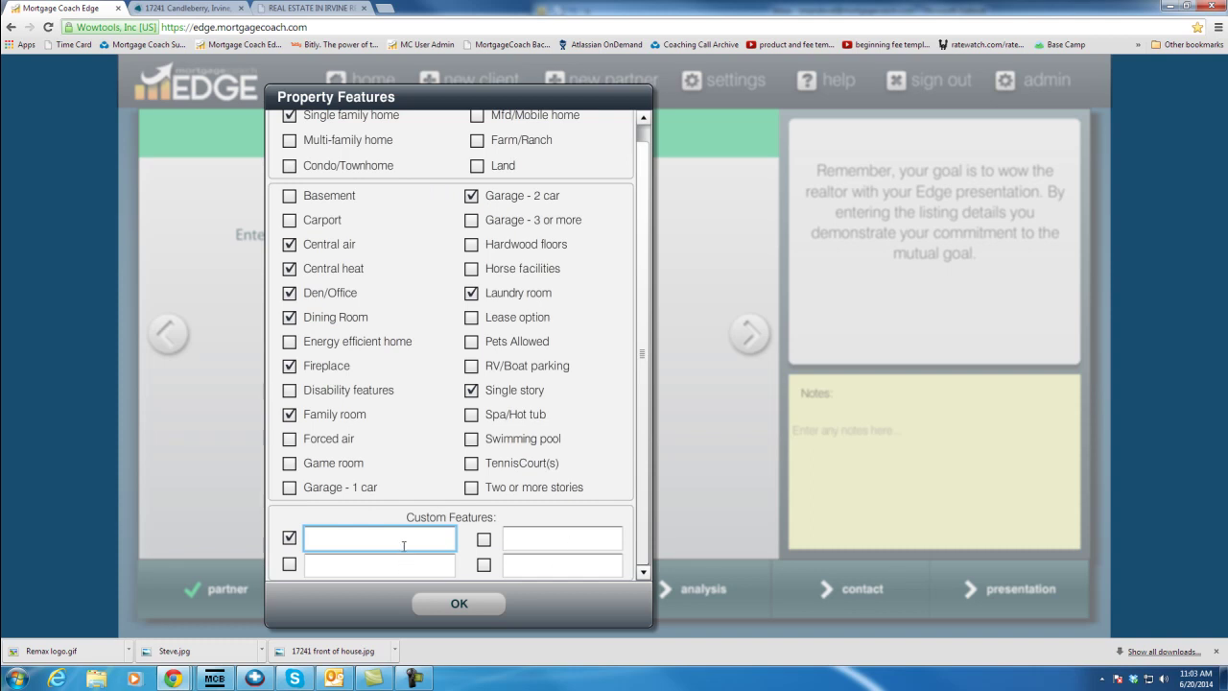
type("Association Pool Spa")
left_click(425, 604)
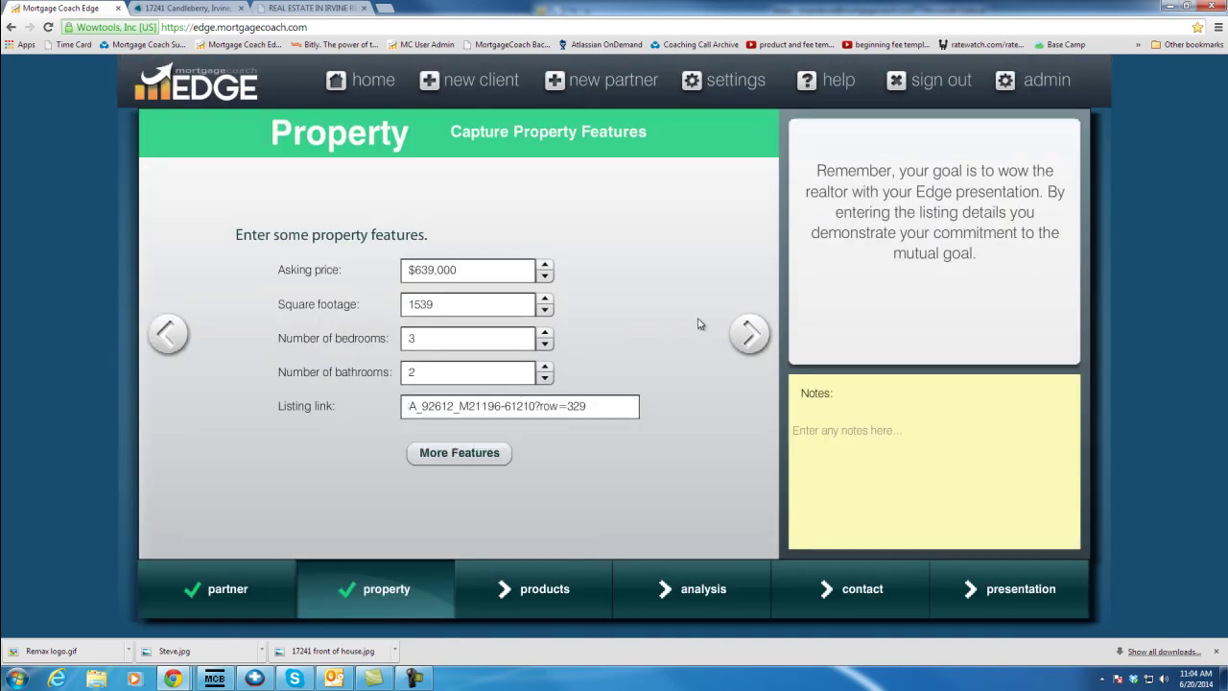
left_click(748, 333)
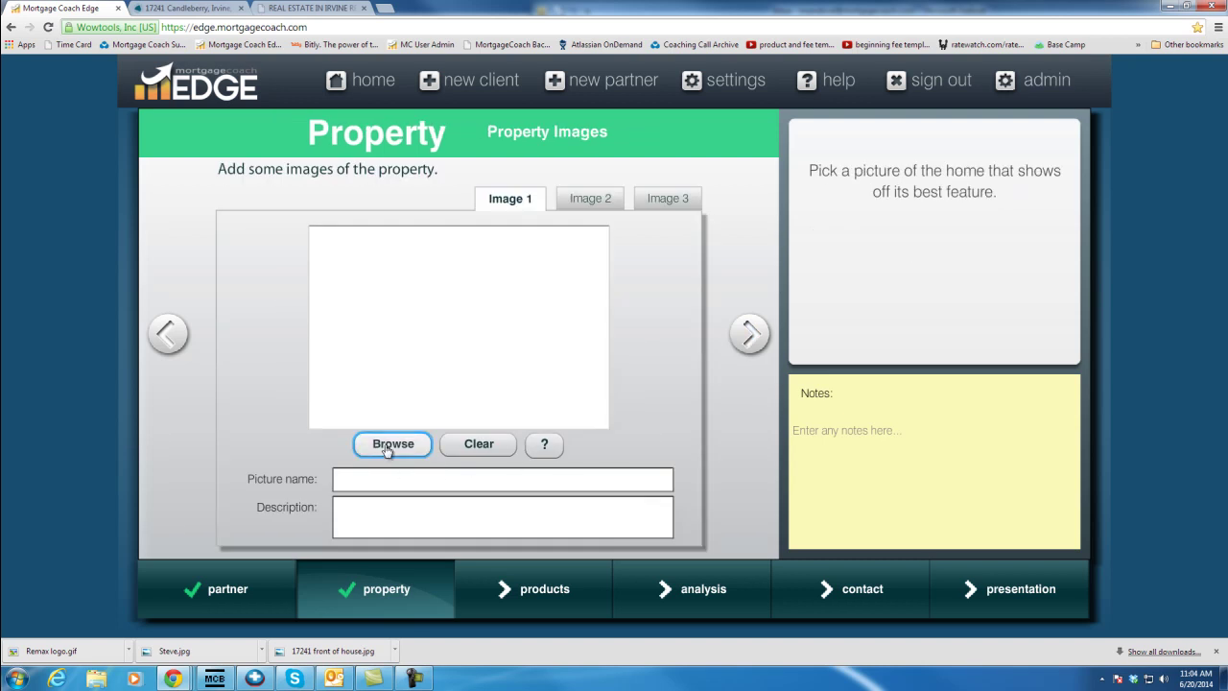
Load '17241 front of house.jpg' as the property's Image 1
left_click(390, 445)
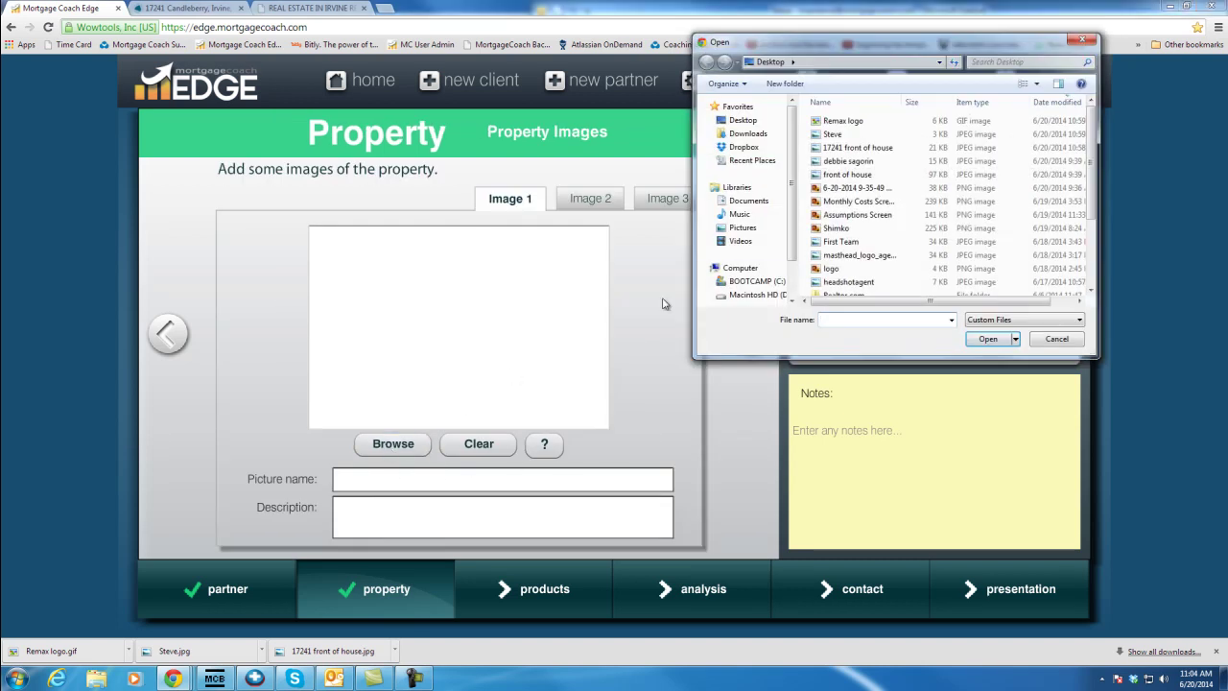
left_click(844, 148)
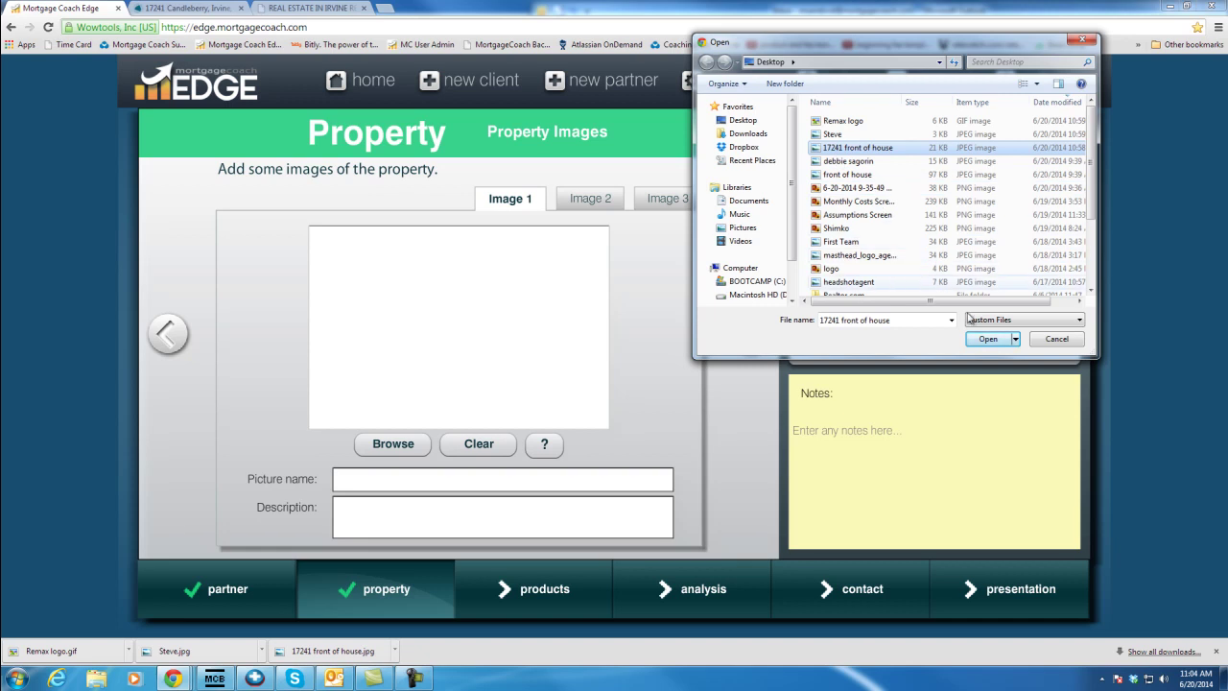
left_click(986, 339)
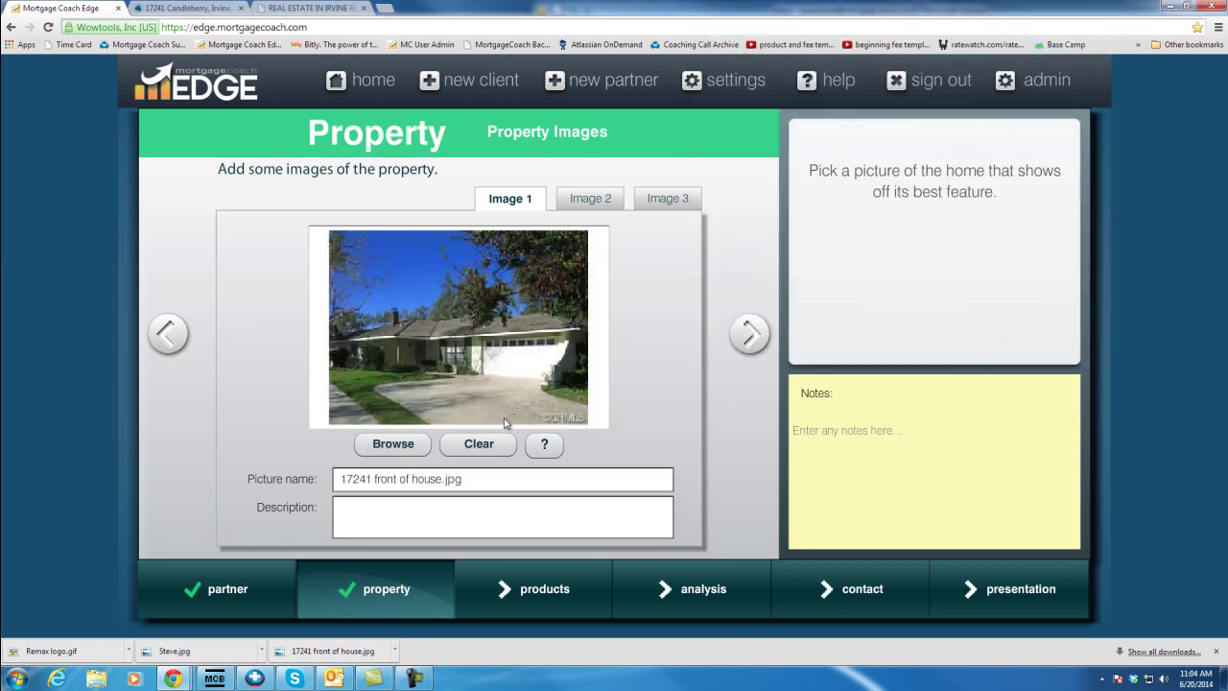
left_click(182, 7)
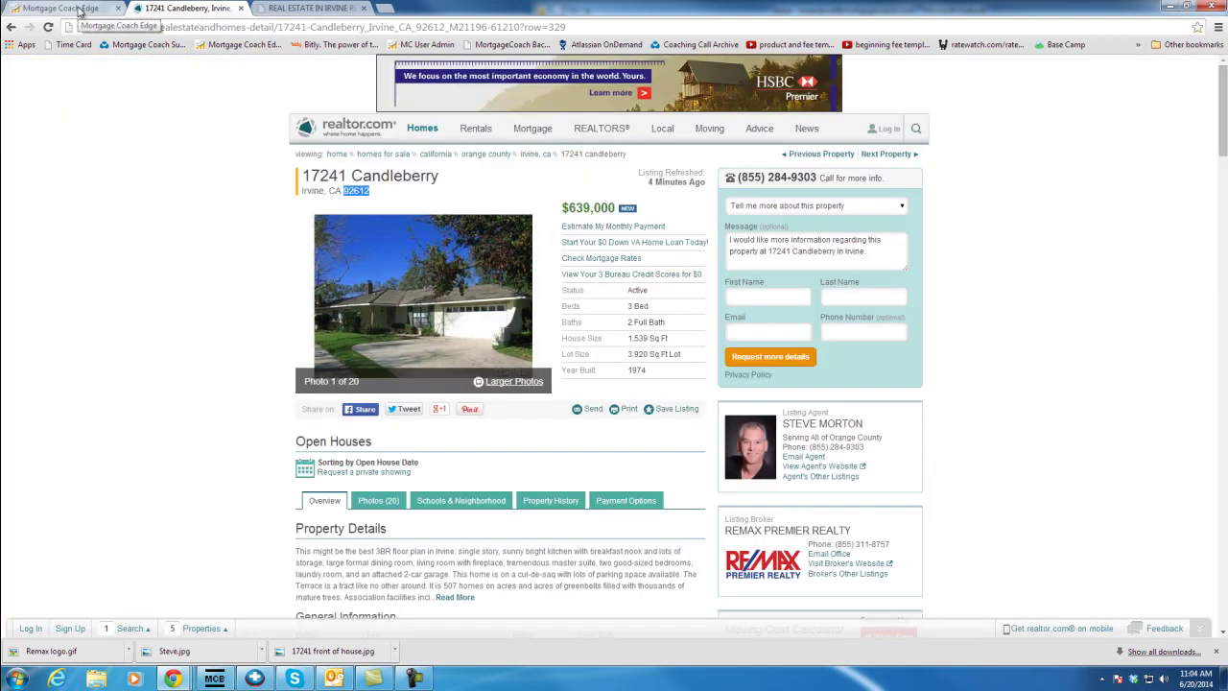
left_click(80, 9)
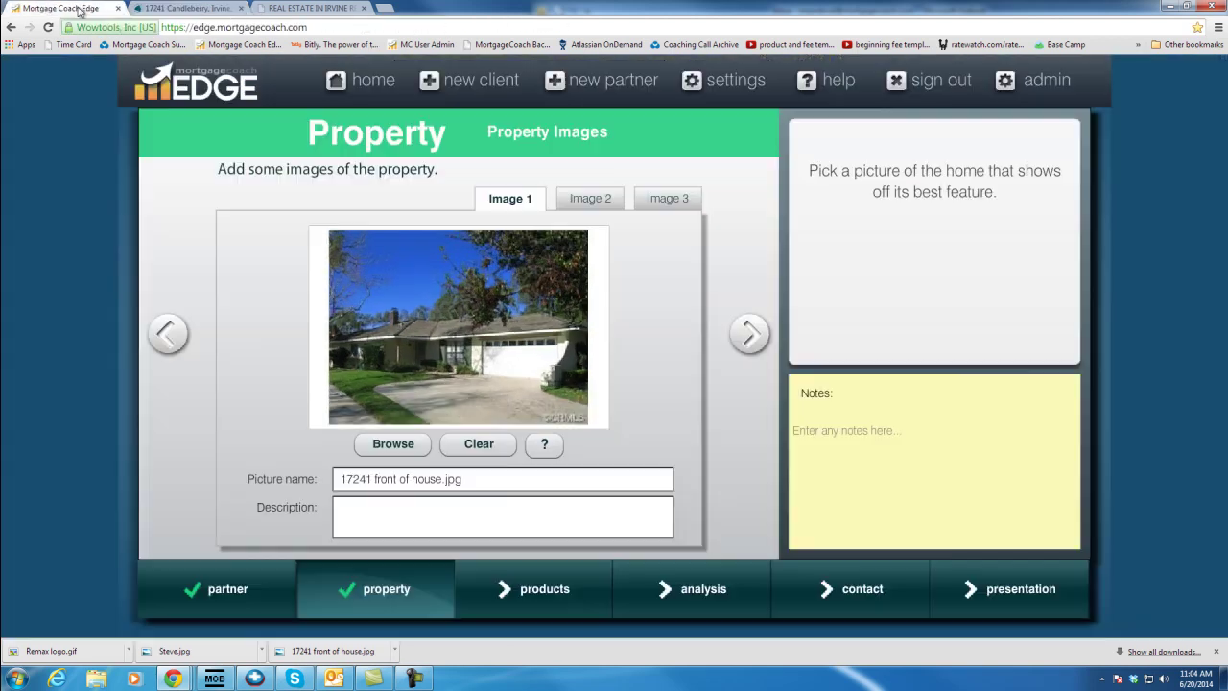
left_click(751, 335)
Name the product 'FHA 30 yr', mark it FHA, with 3.5% down, 4.5% rate, 360-month term
key("Delete")
key("Delete")
key("Delete")
key("Delete")
key("Delete")
key("Delete")
key("Delete")
key("Delete")
key("Delete")
type("FHA 30 yr")
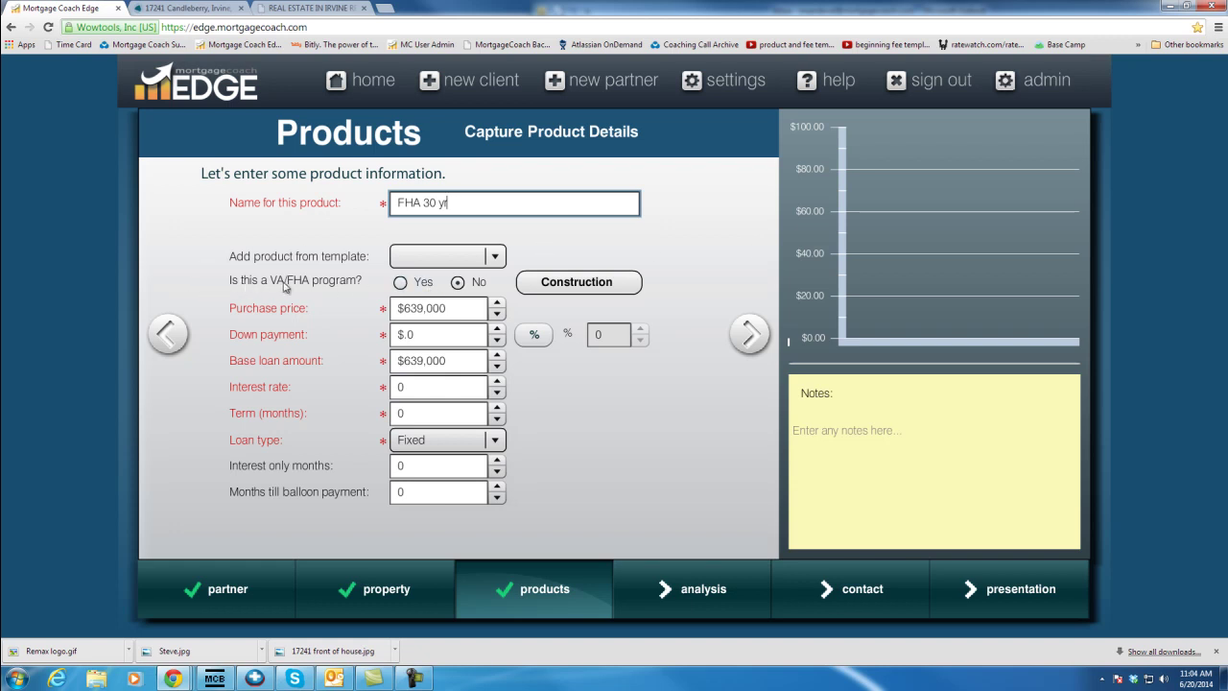
left_click(401, 283)
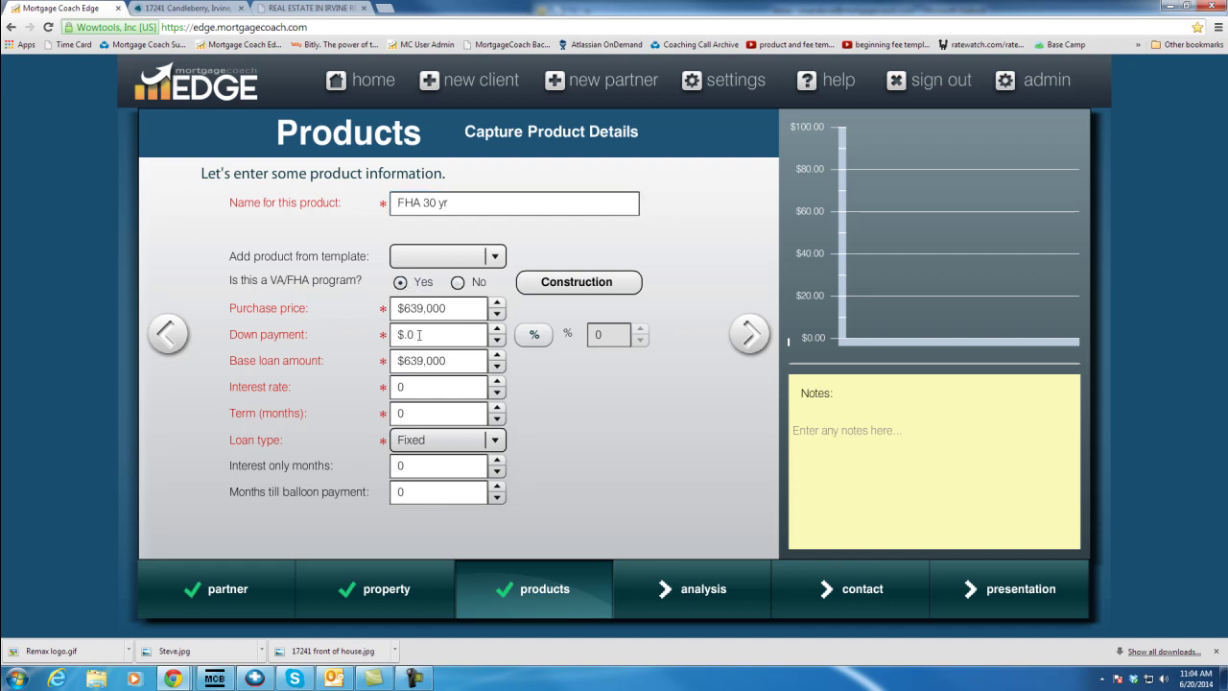
left_click(534, 334)
left_click(611, 333)
type("3.5")
key("Tab")
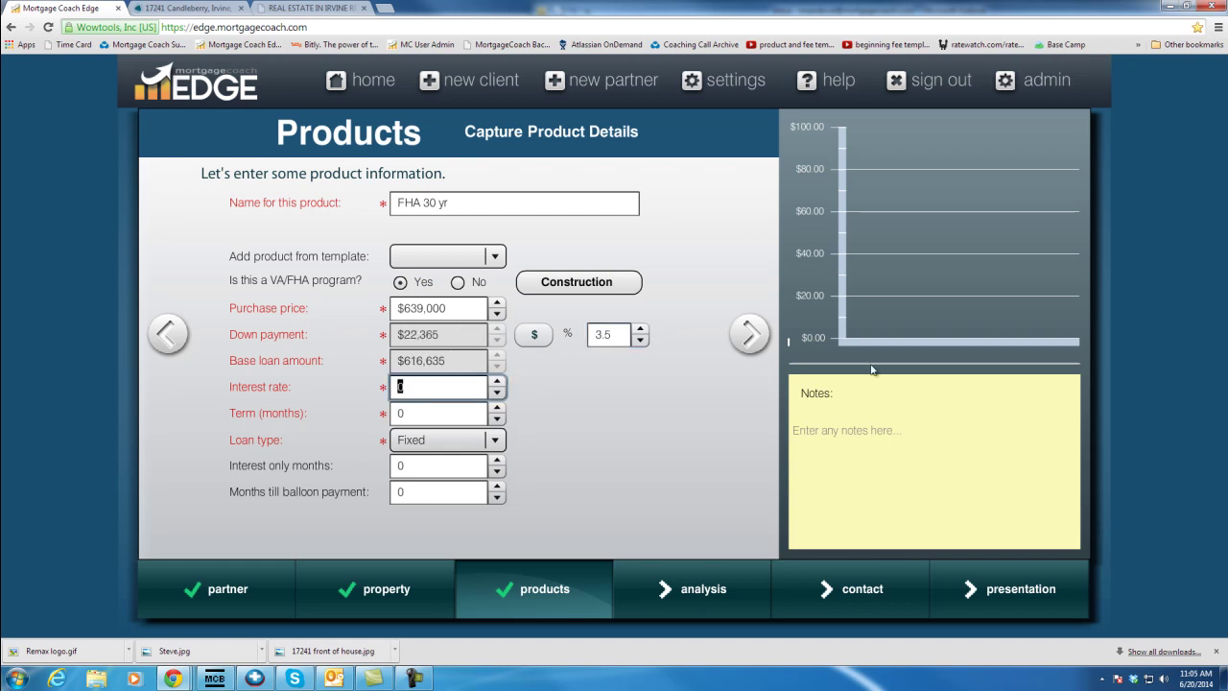
type("4.5")
key("Tab")
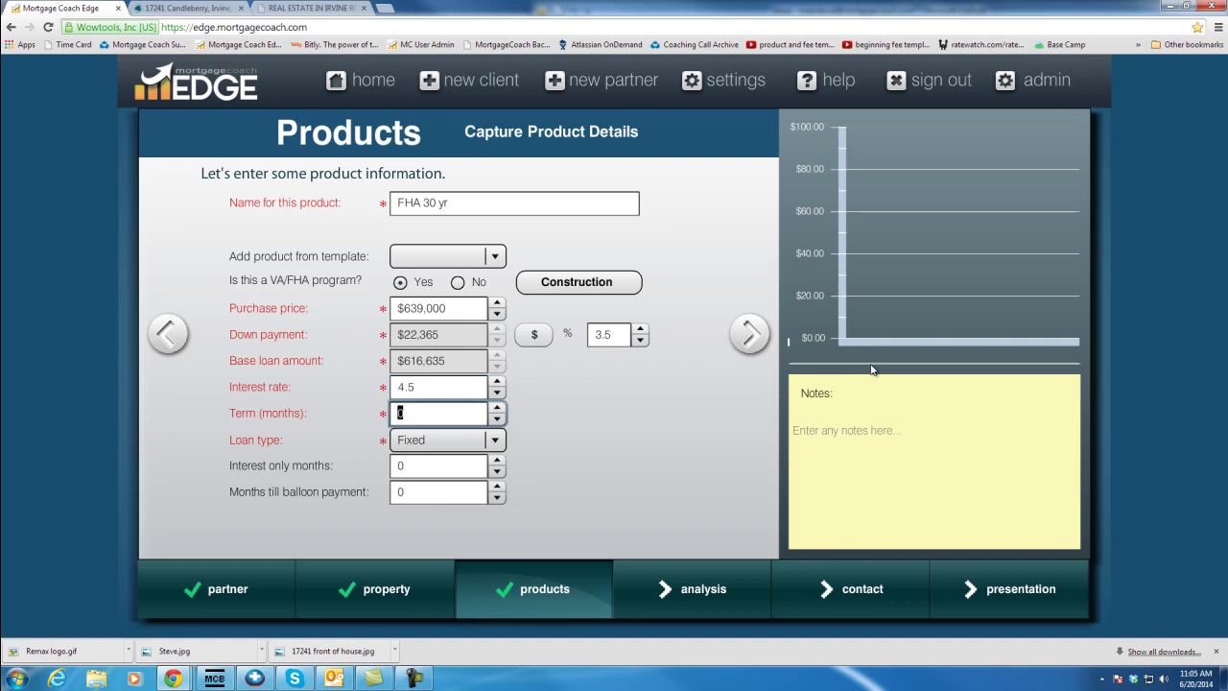
type("360")
left_click(743, 339)
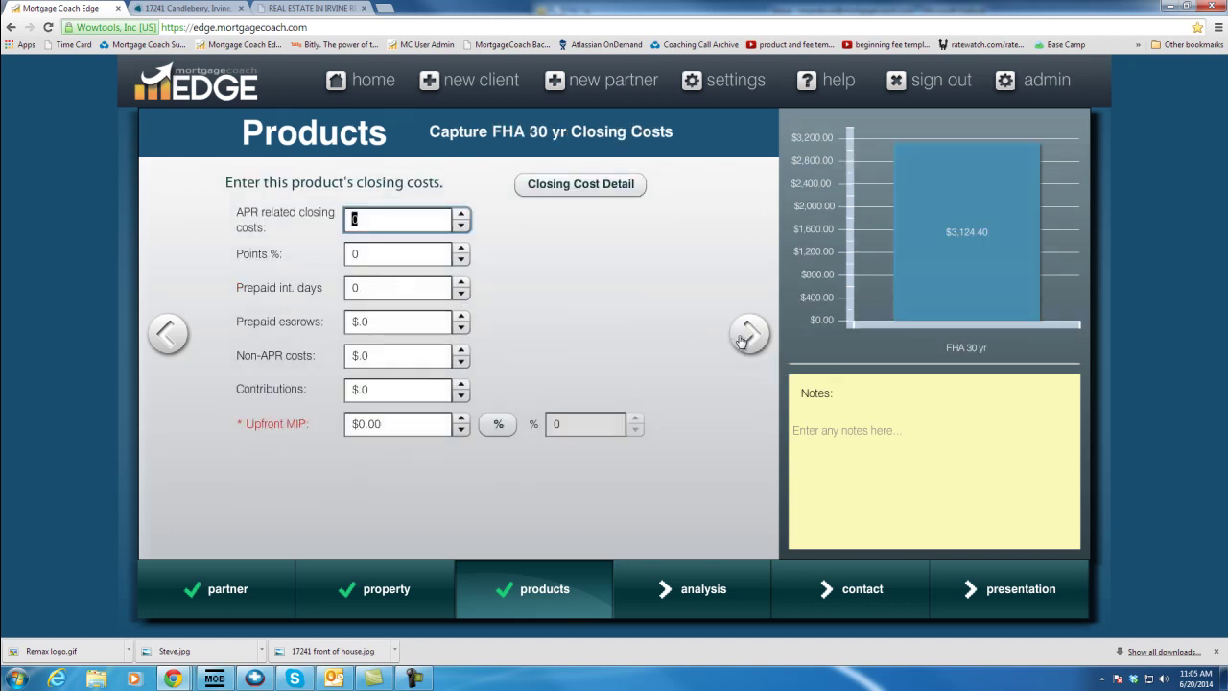
Apply the FHA Purchase Fees template to the loan's closing cost detail
left_click(596, 188)
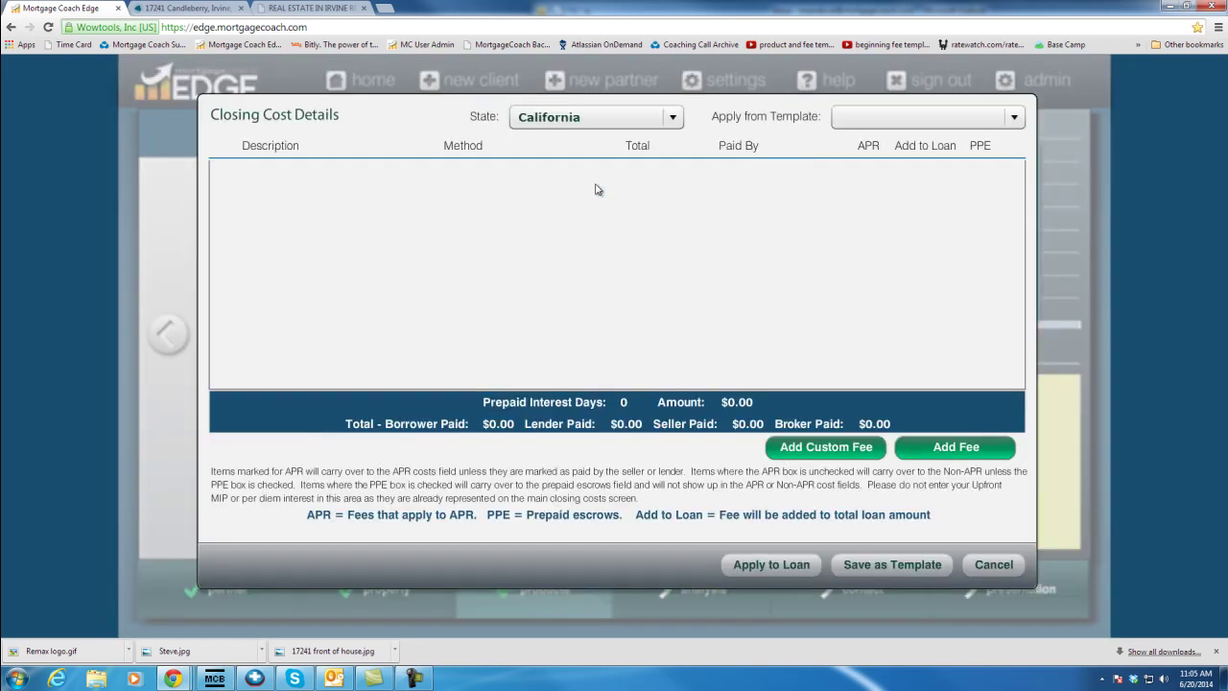
left_click(905, 123)
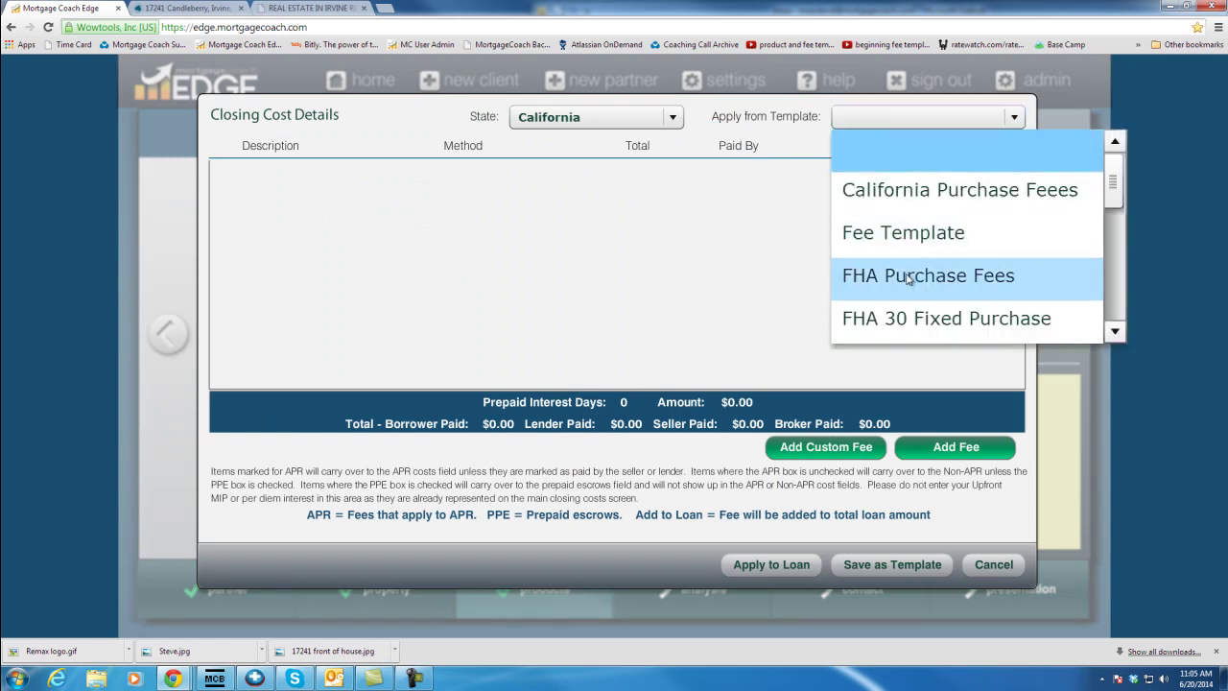
left_click(907, 277)
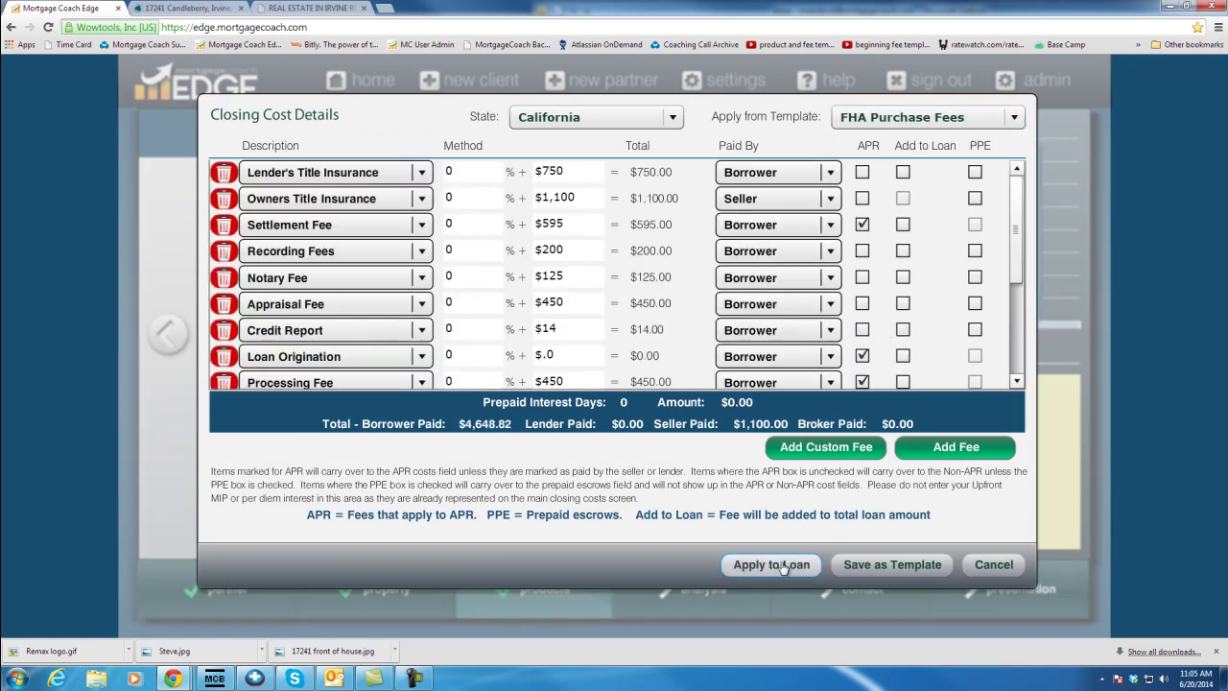
left_click(782, 565)
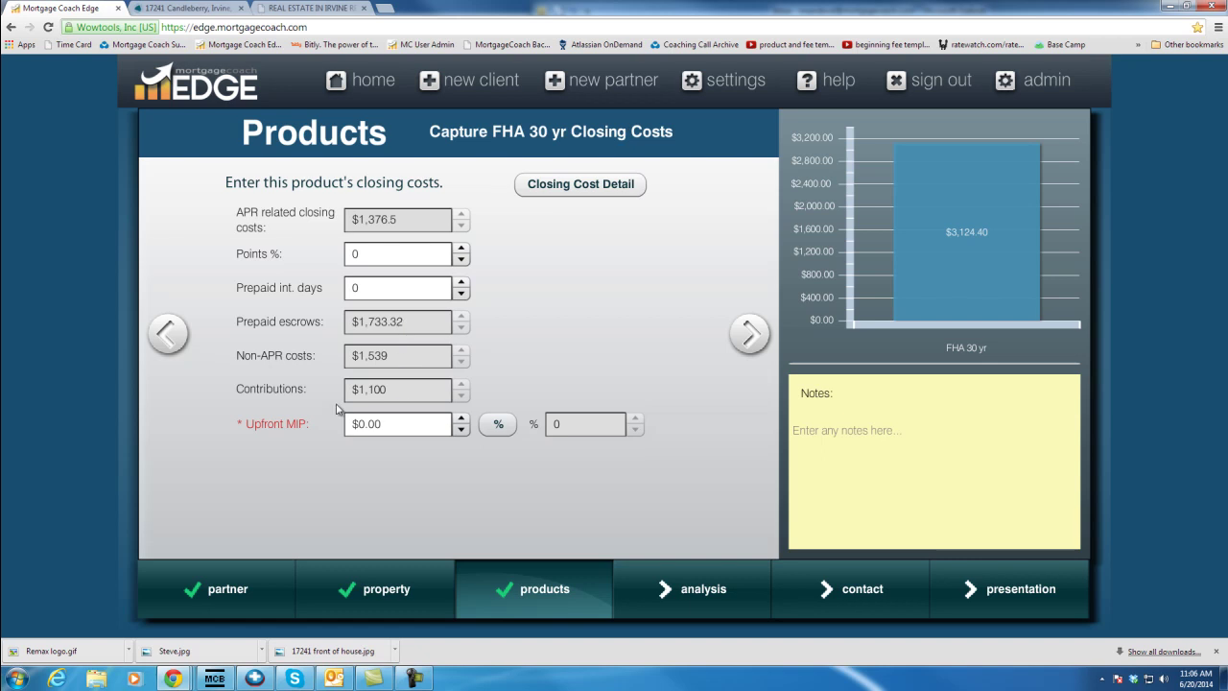
Set upfront MIP to 1.75% ($10,791.11) and add it to the loan amount
left_click(489, 422)
type("1.75")
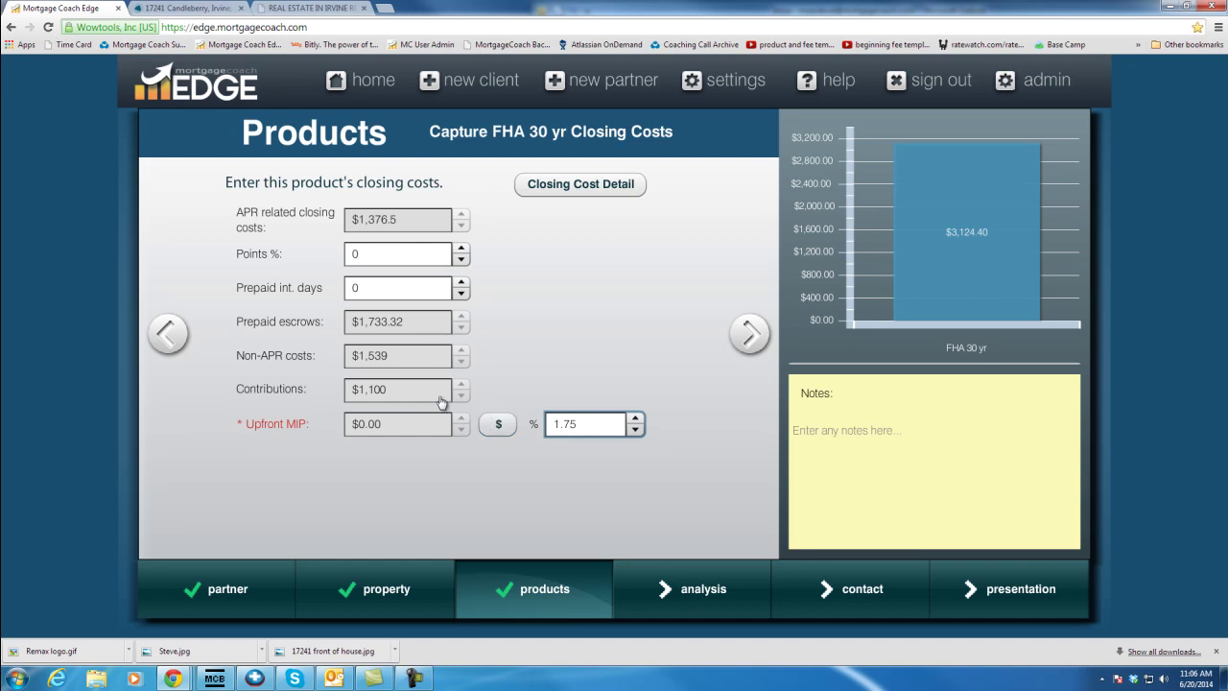
left_click(497, 428)
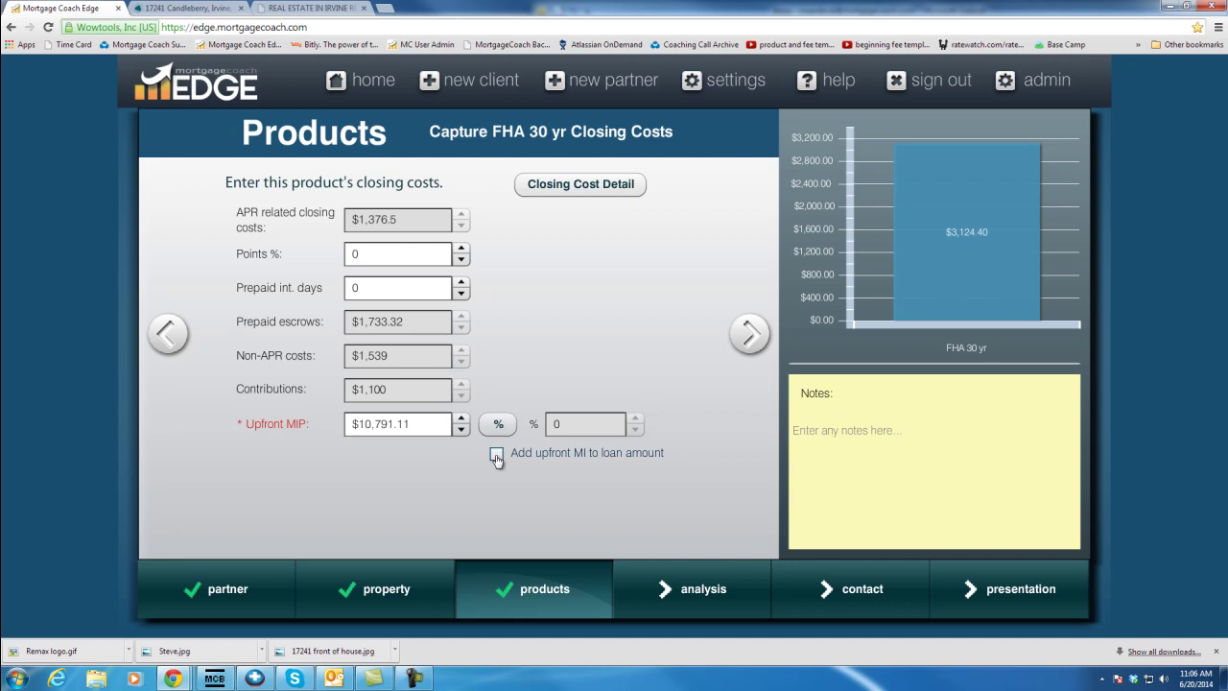
left_click(496, 454)
Change prepaid interest days to 15
left_click(375, 288)
left_click_drag(374, 289, 286, 290)
type("15")
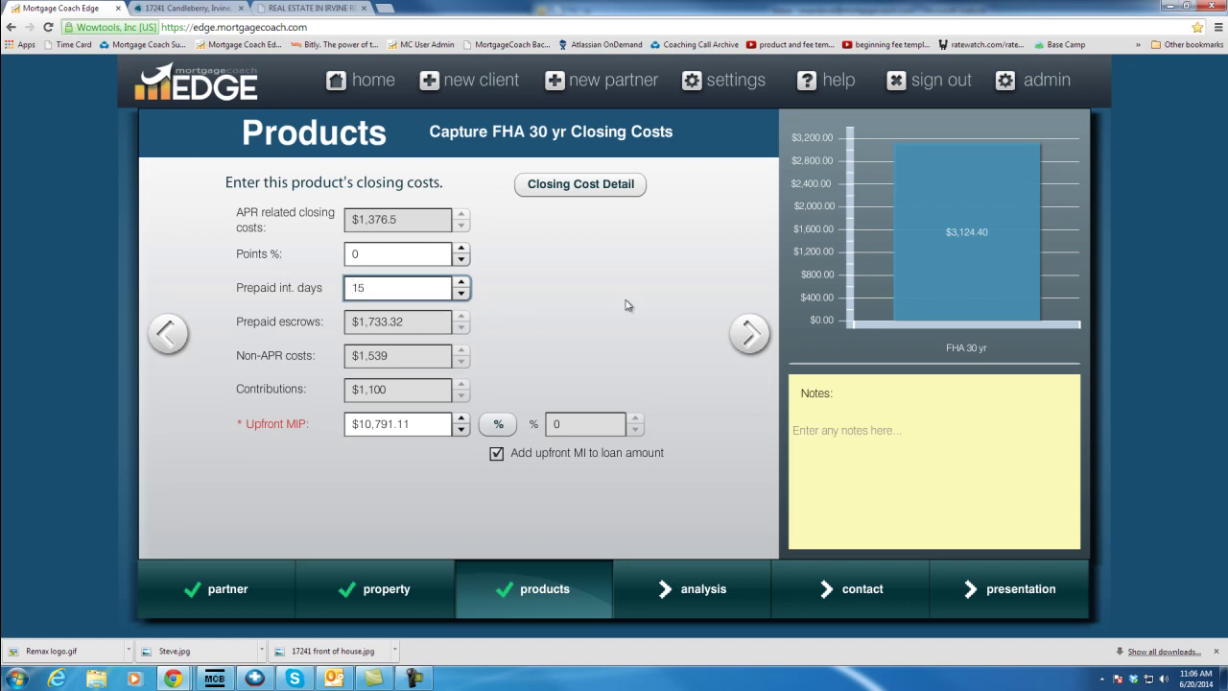
left_click(748, 336)
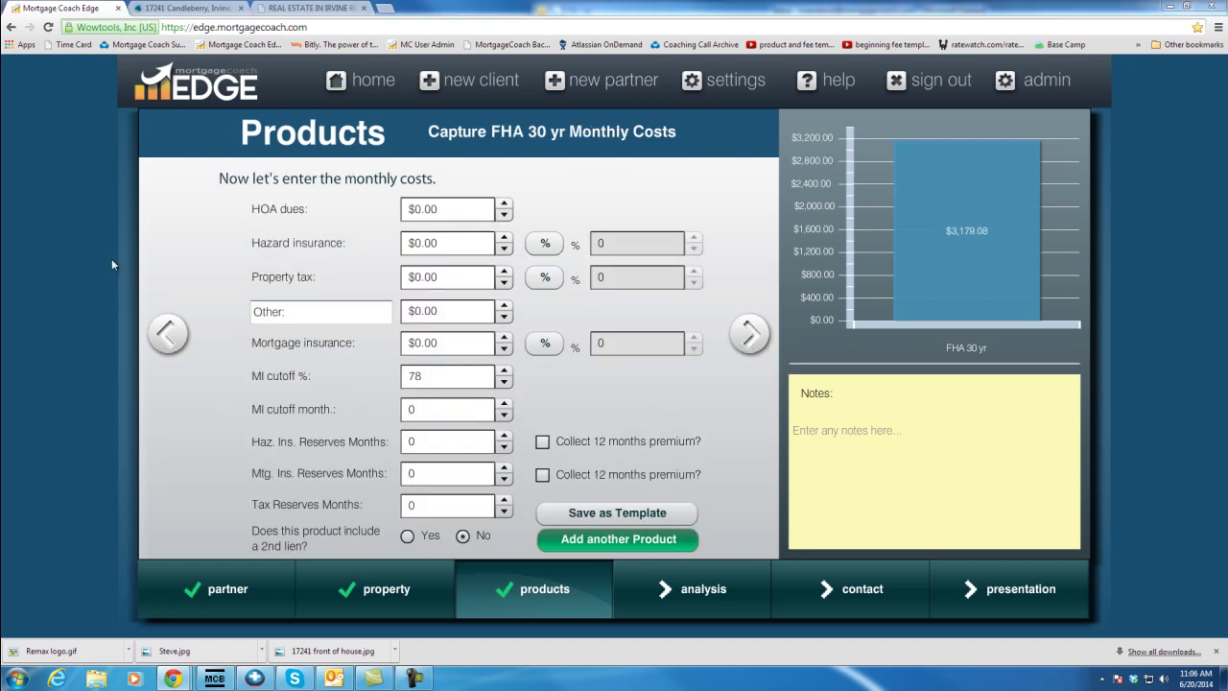
Enter $200 HOA dues, 0.3% hazard insurance, 1.25% property tax and 1.35% mortgage insurance
left_click(446, 209)
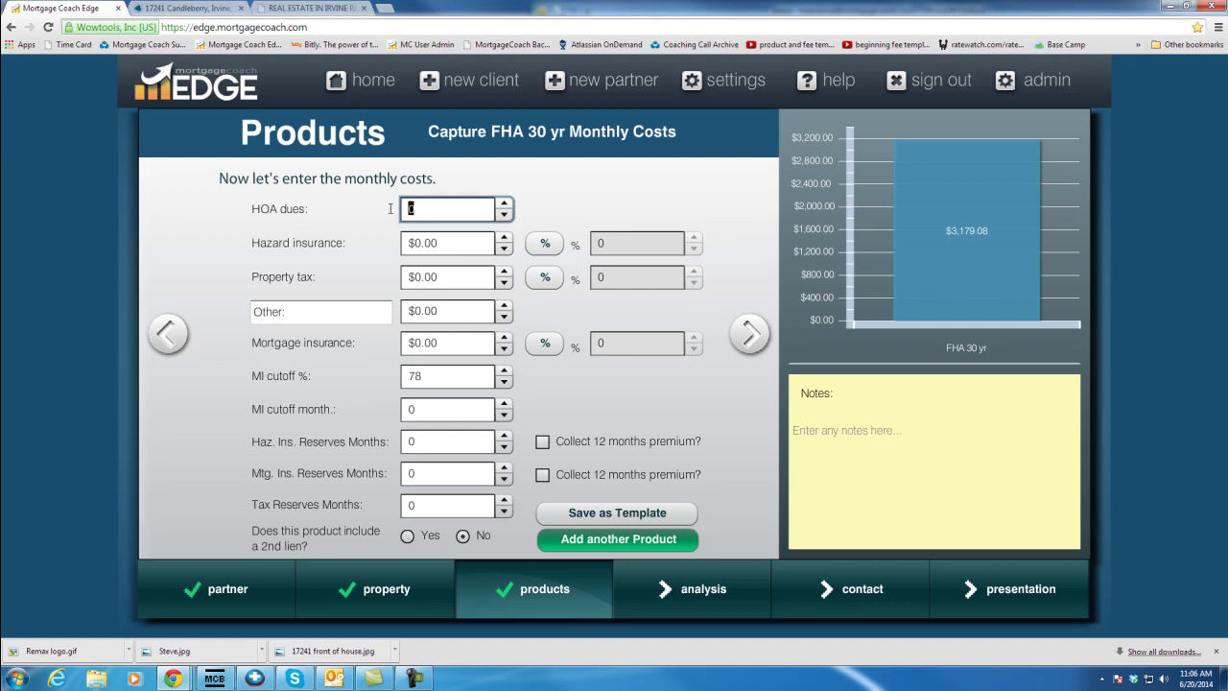
type("200")
key("Tab")
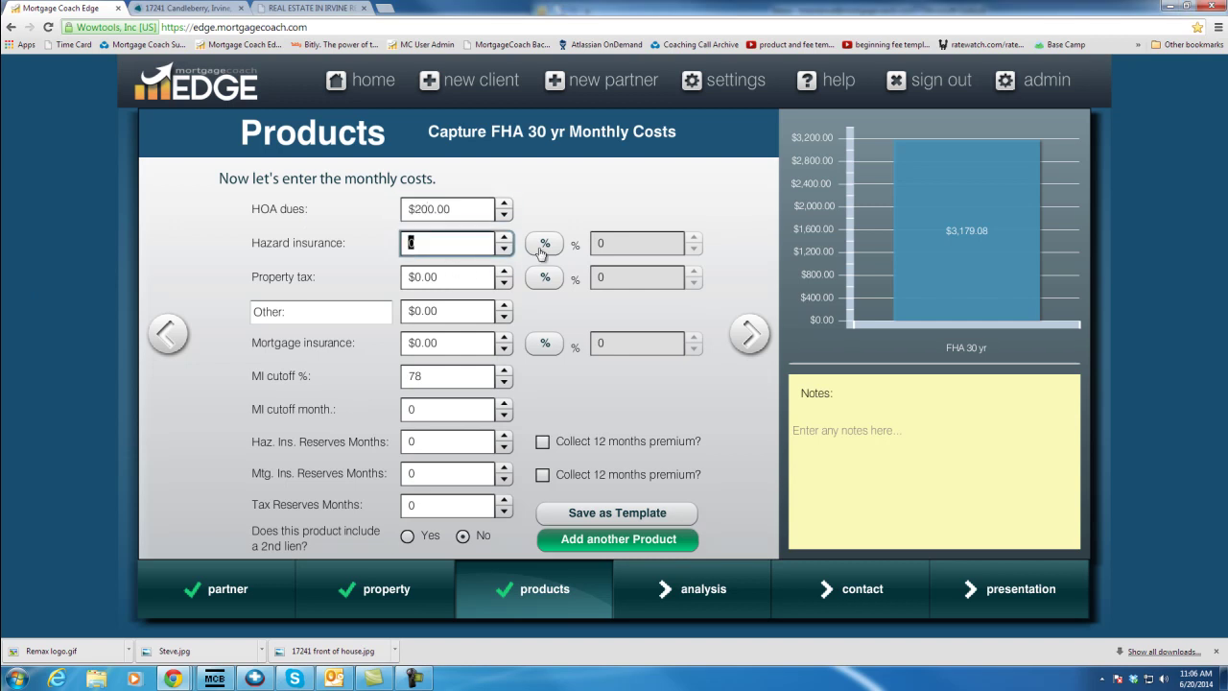
left_click(545, 246)
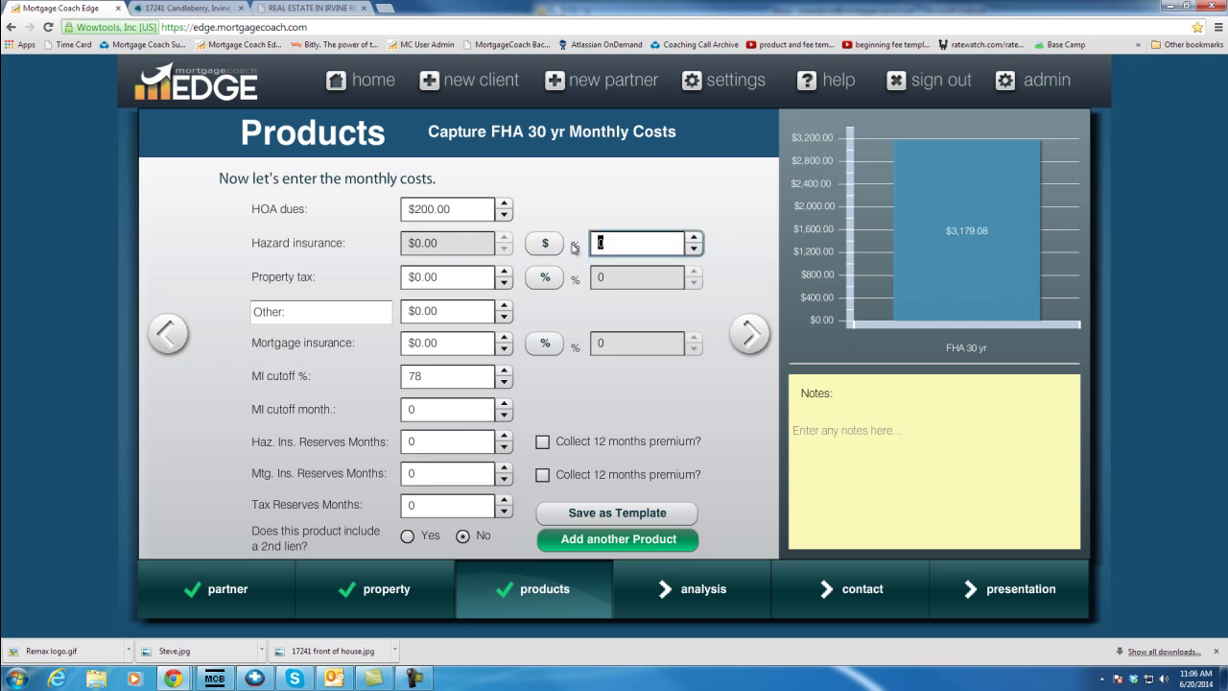
type(".3")
left_click(547, 278)
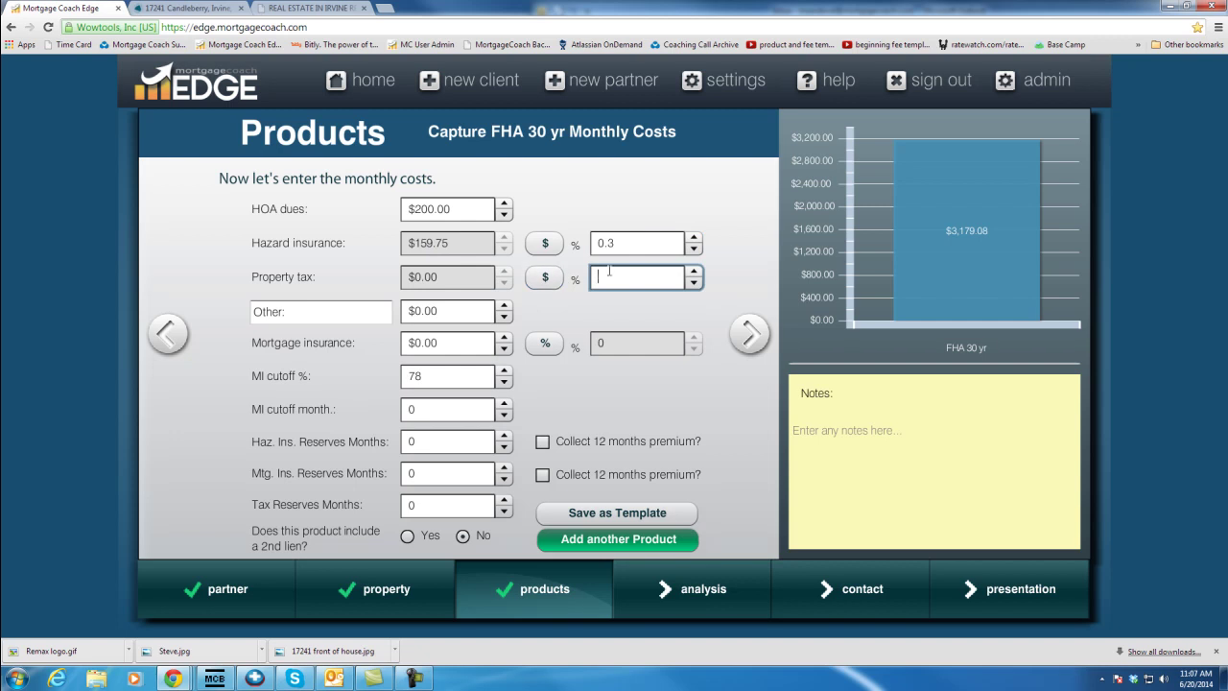
type("1.25")
left_click(545, 343)
type("1.35")
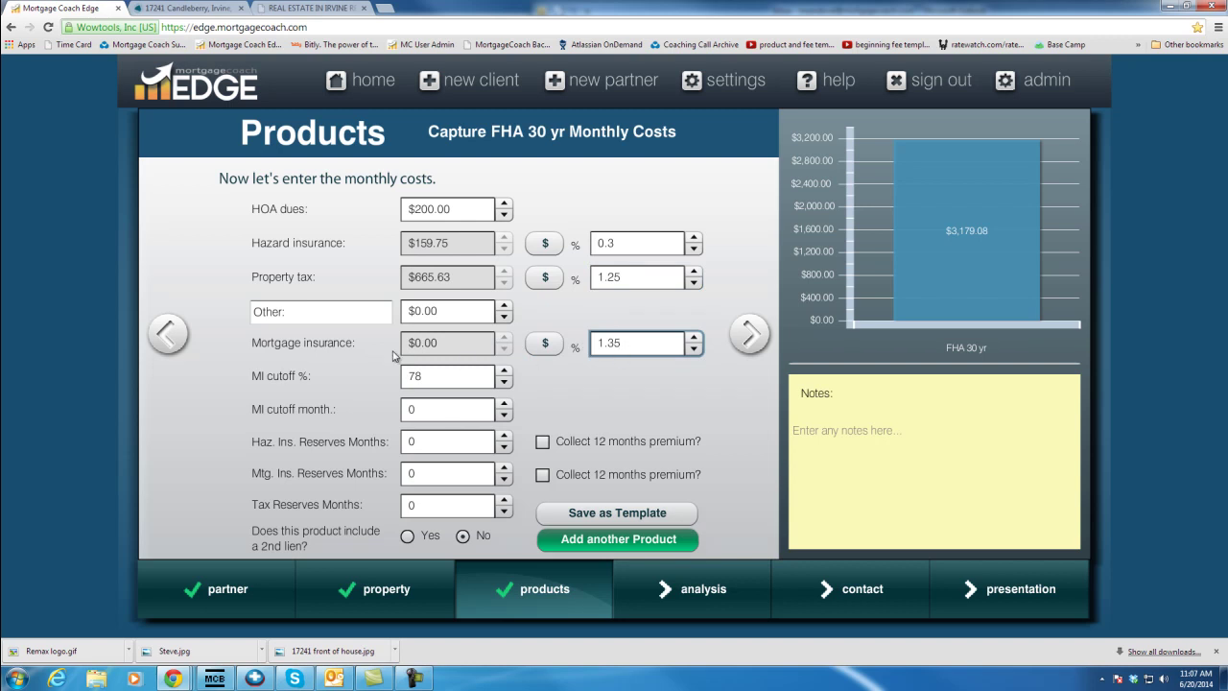
Set the FHA MI cutoff to 0%, calculate MI on balance, and use 360 cutoff months
left_click(443, 373)
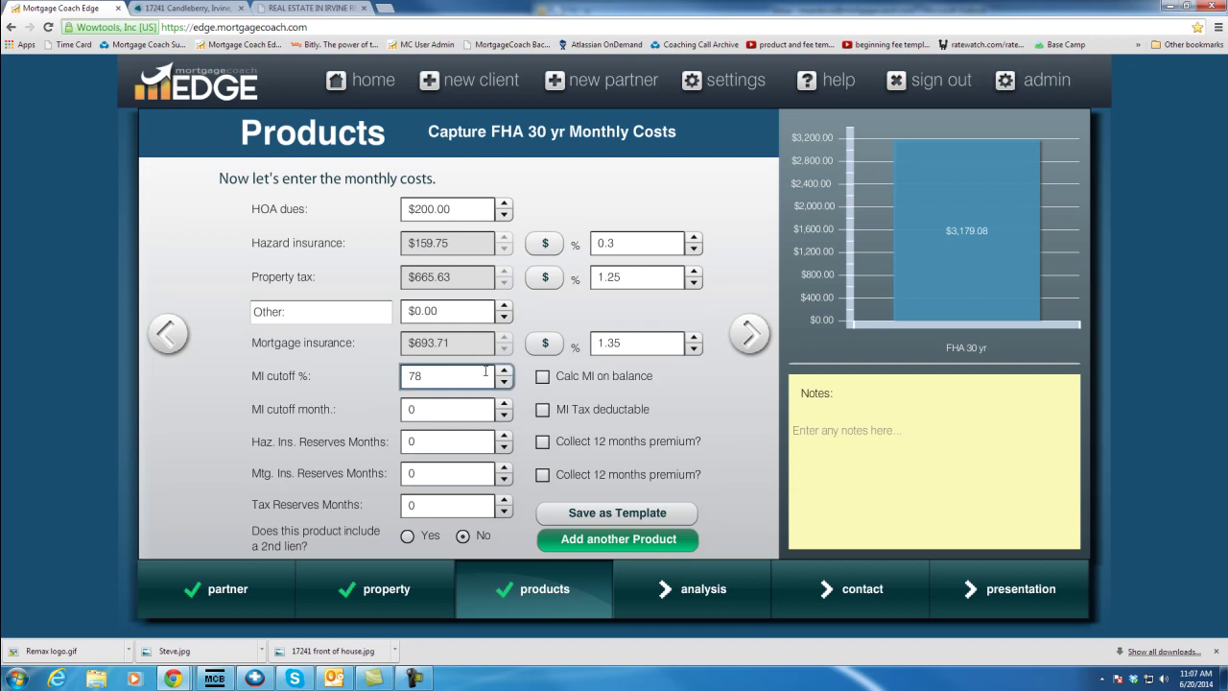
left_click_drag(455, 379, 351, 380)
type("0")
left_click(542, 379)
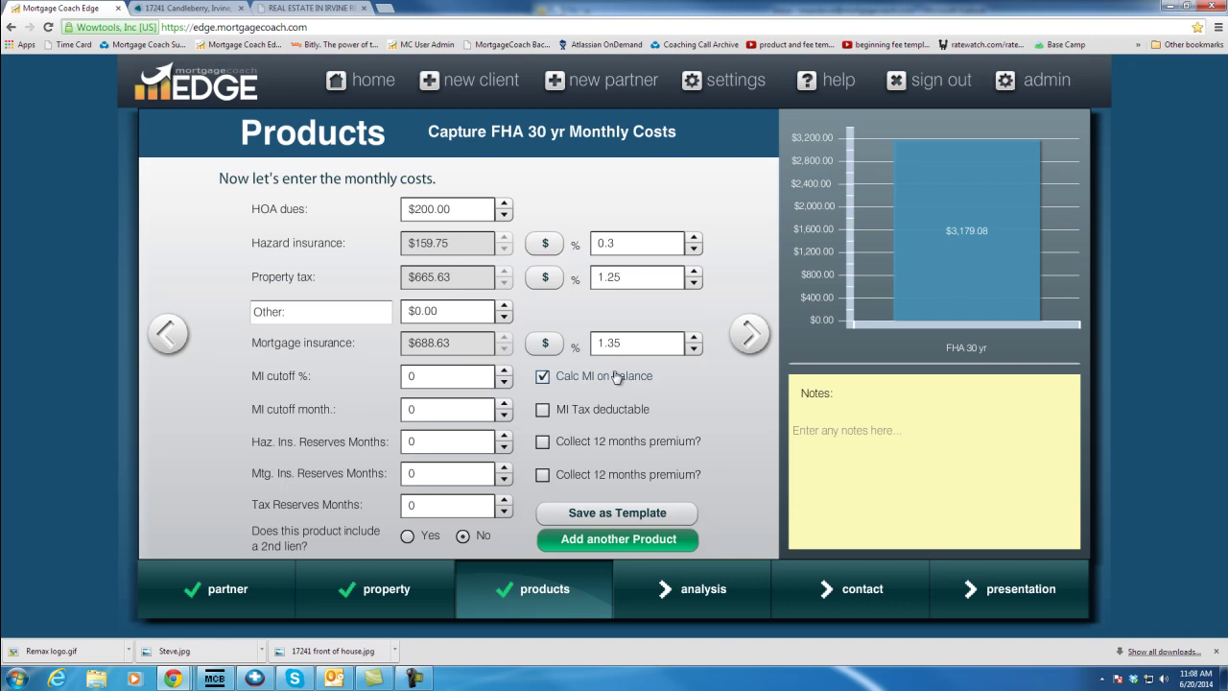
left_click(415, 410)
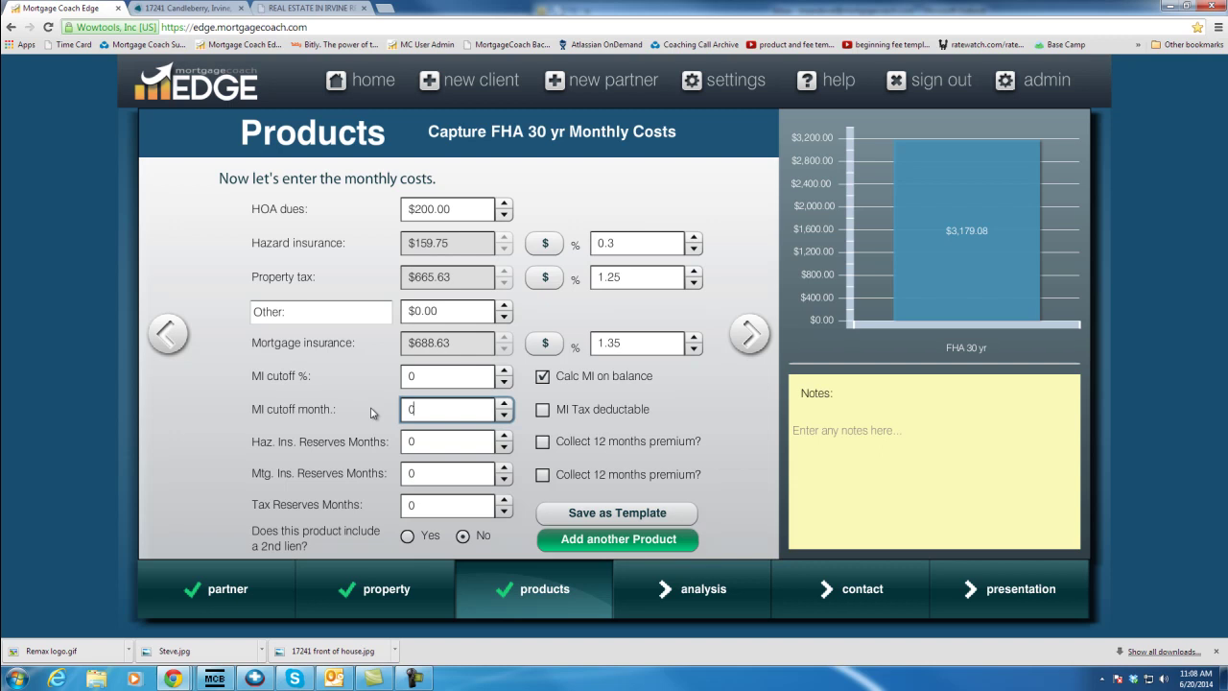
type("3")
key("BackSpace")
key("BackSpace")
key("BackSpace")
type("360")
Set 2 hazard reserve months, collect 12 months' premium, and set 4 tax reserve months
left_click(419, 440)
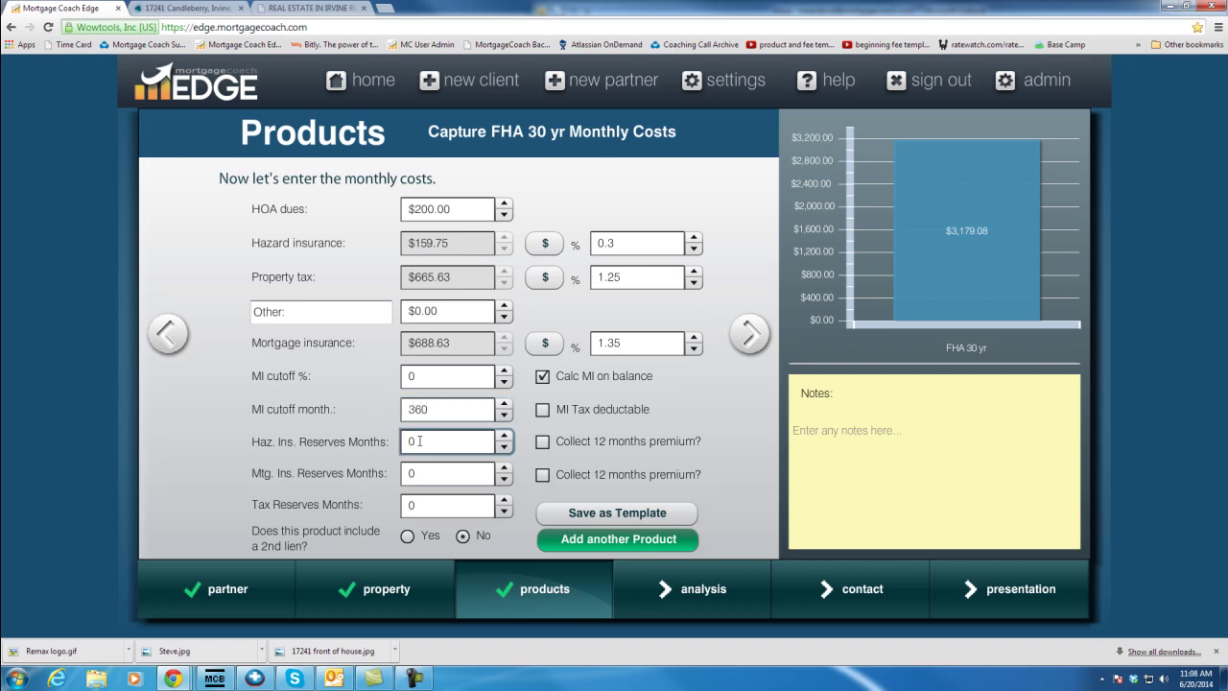
left_click_drag(419, 441, 408, 440)
type("2")
left_click(543, 442)
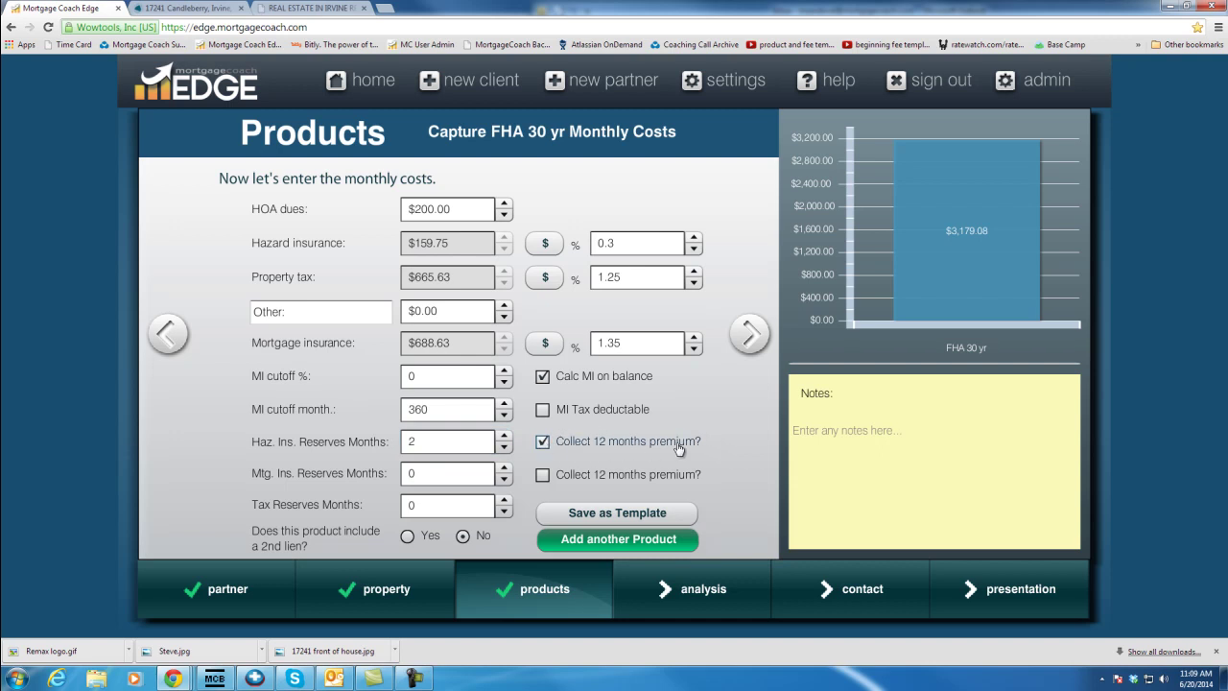
left_click(407, 505)
type("4")
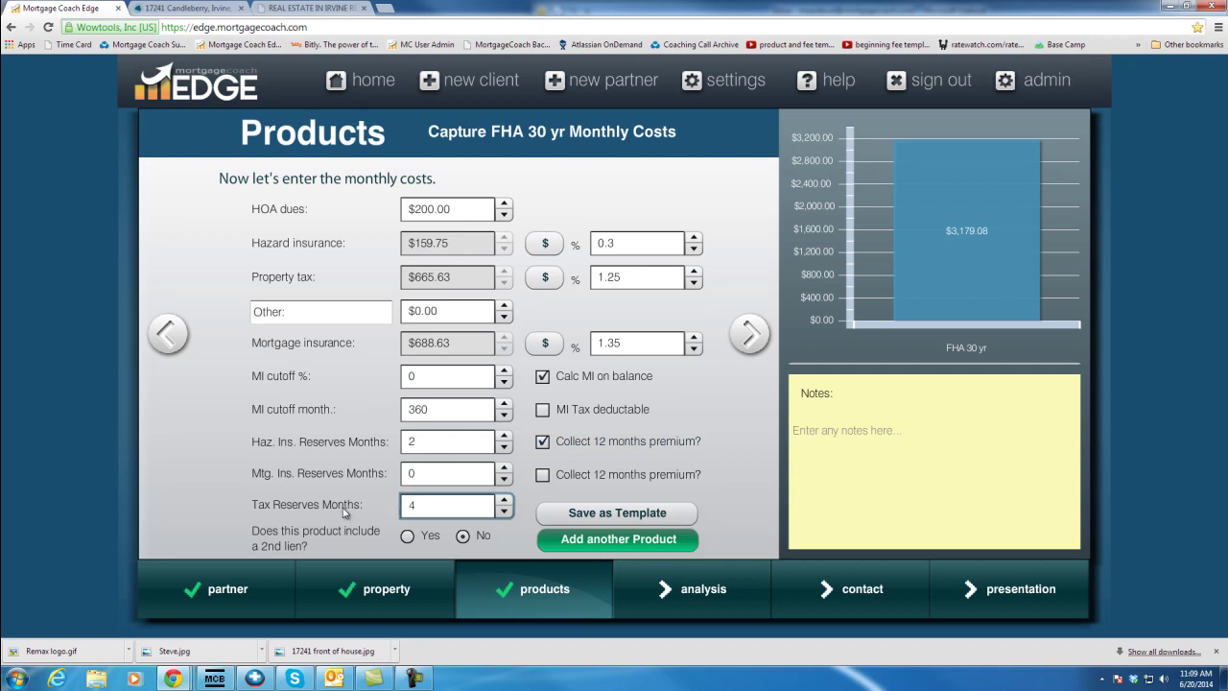
Add a product named 'Conv 90%LTV' and copy the FHA 30 yr loan details into it
left_click(616, 541)
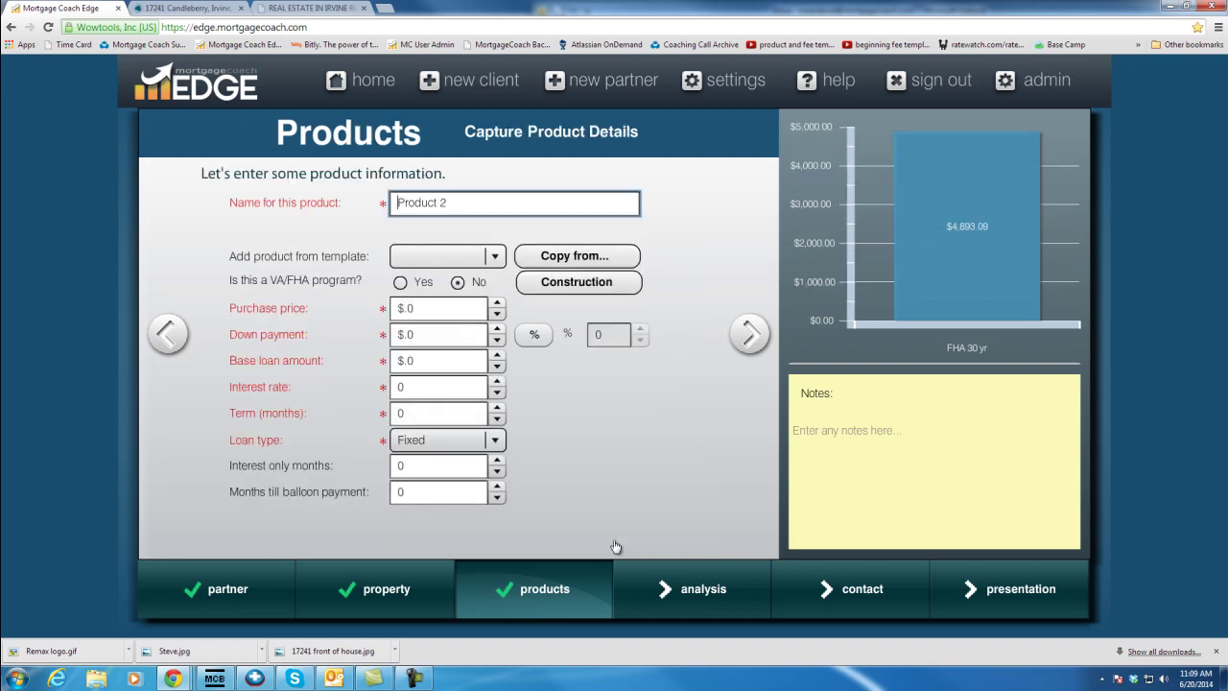
key("Delete")
key("Delete")
key("Delete")
key("Delete")
key("Delete")
key("Delete")
key("Delete")
key("Delete")
type("Conv 90%LTV")
left_click(567, 495)
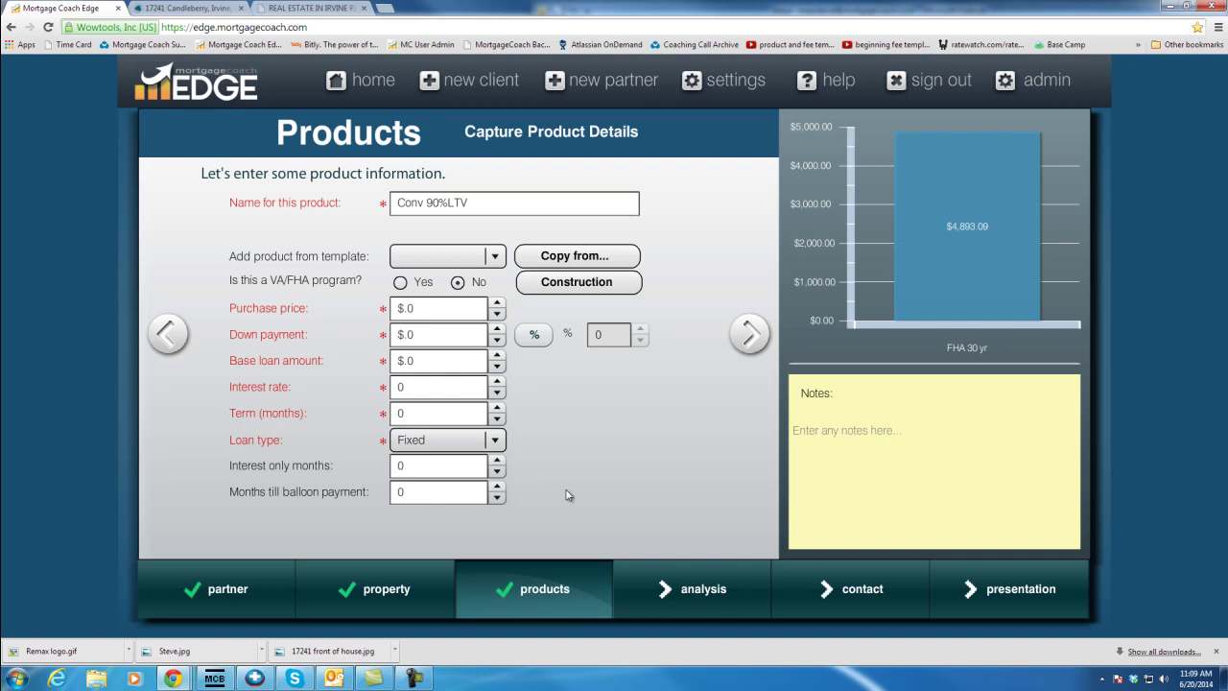
left_click(582, 255)
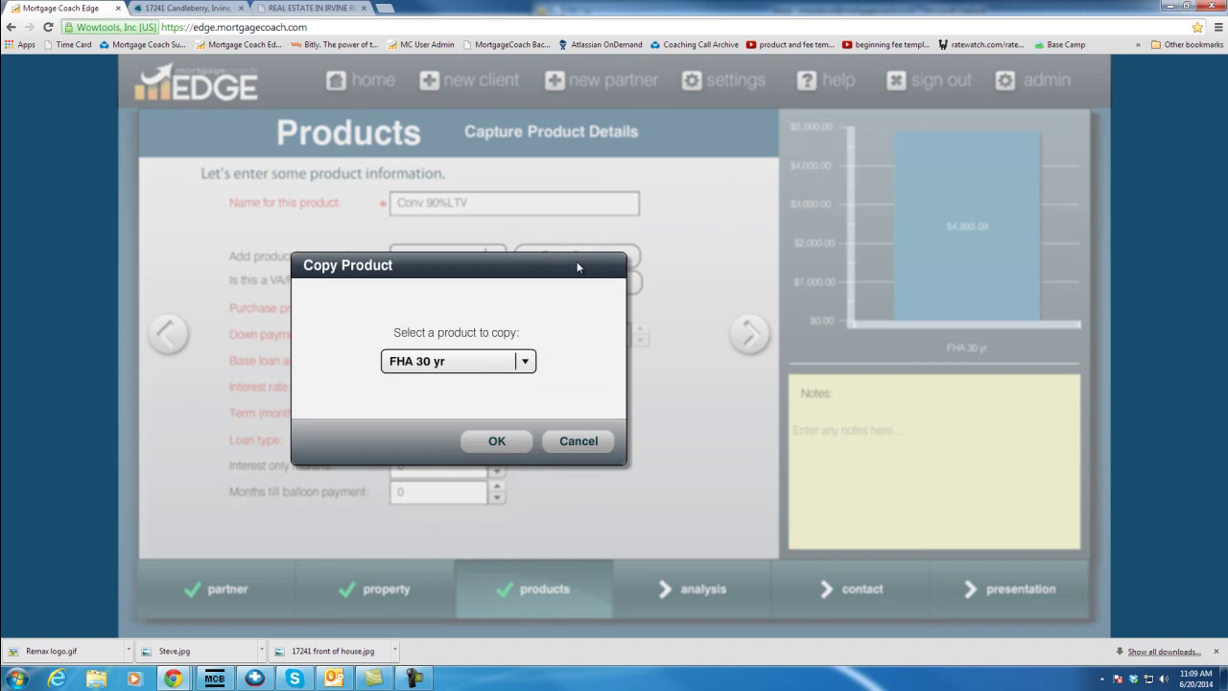
left_click(511, 441)
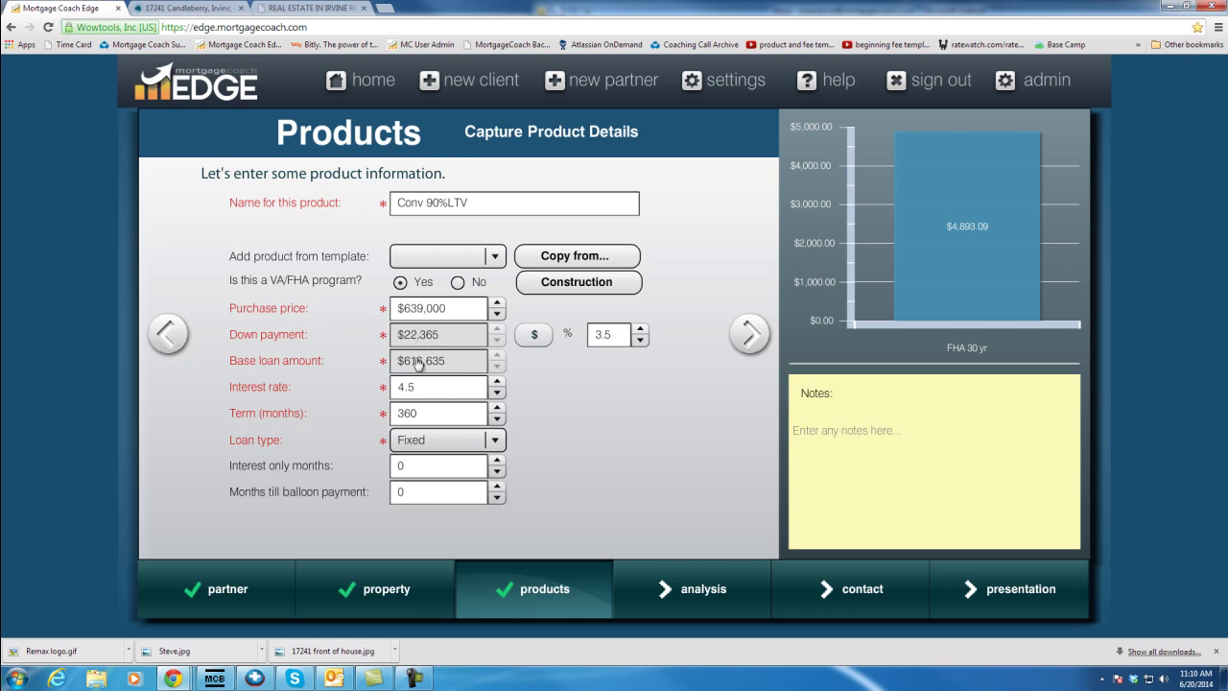
Make Conv 90%LTV a non-VA/FHA loan with 10% down at 4.875%, then advance to monthly costs
double_click(619, 335)
left_click(457, 283)
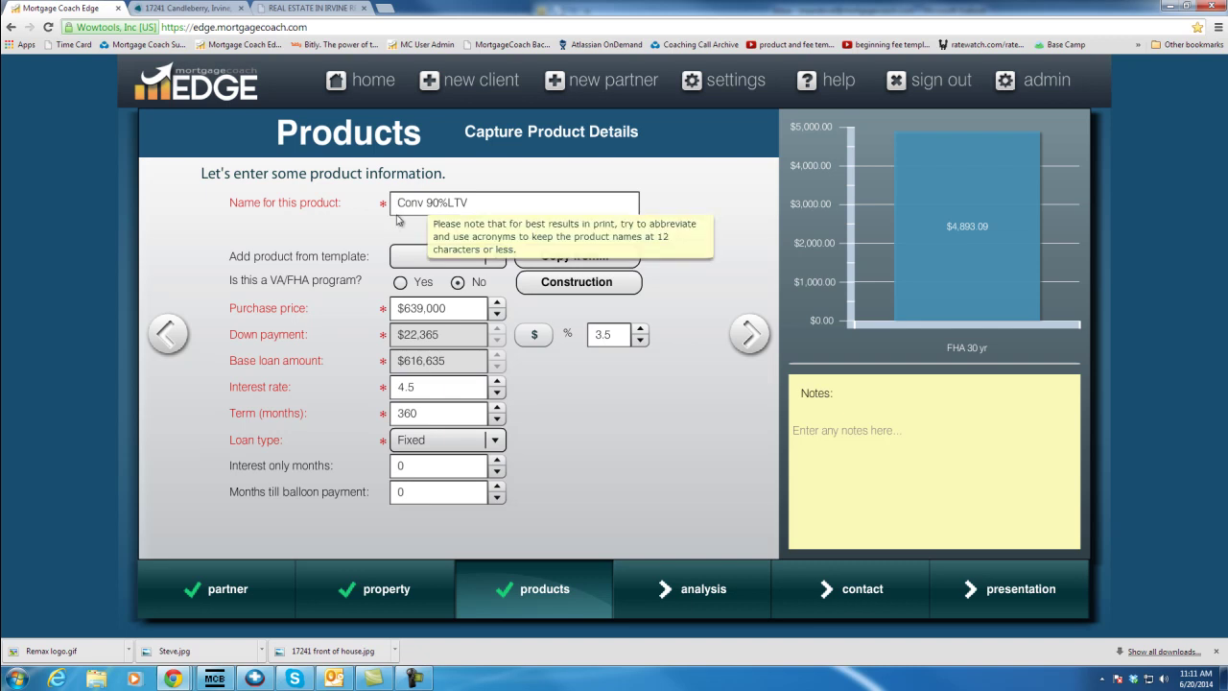
left_click(617, 341)
type("10")
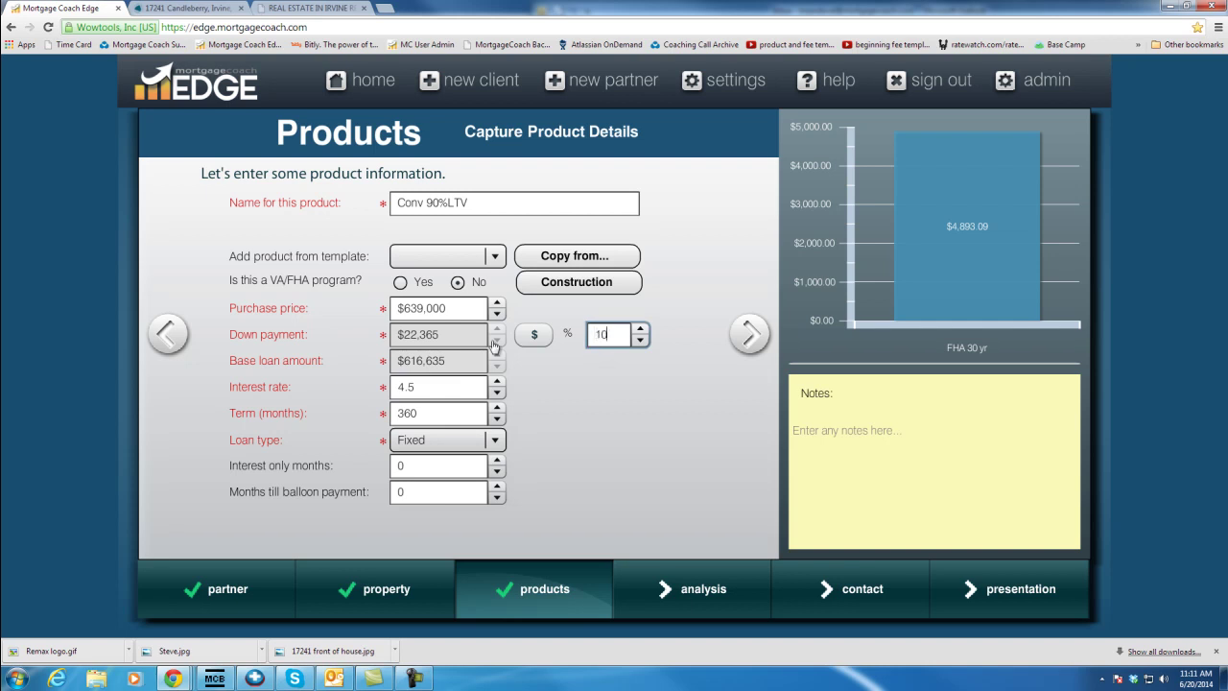
key("Tab")
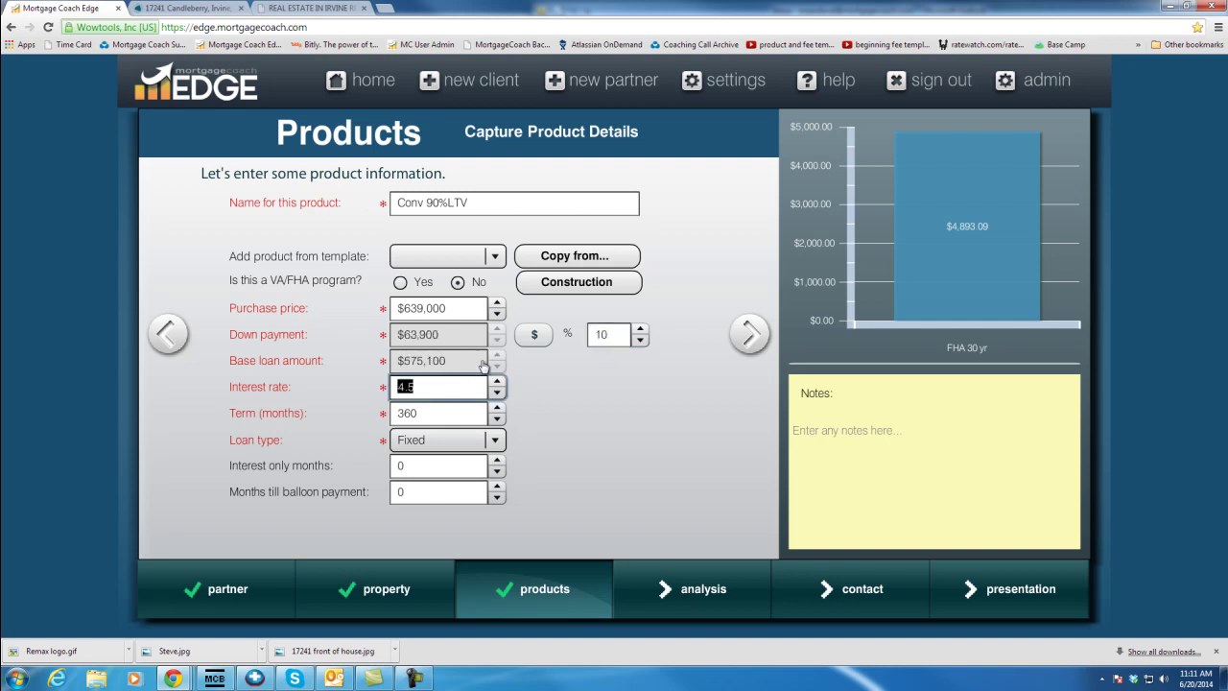
type("4.875")
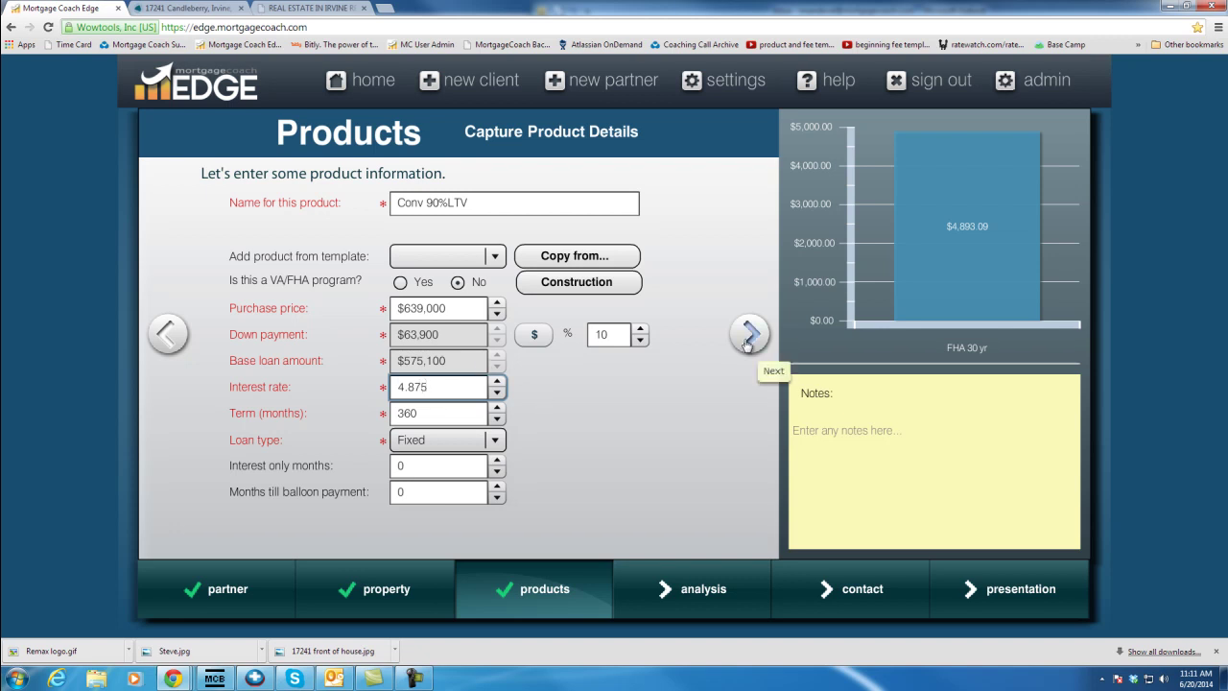
left_click(748, 337)
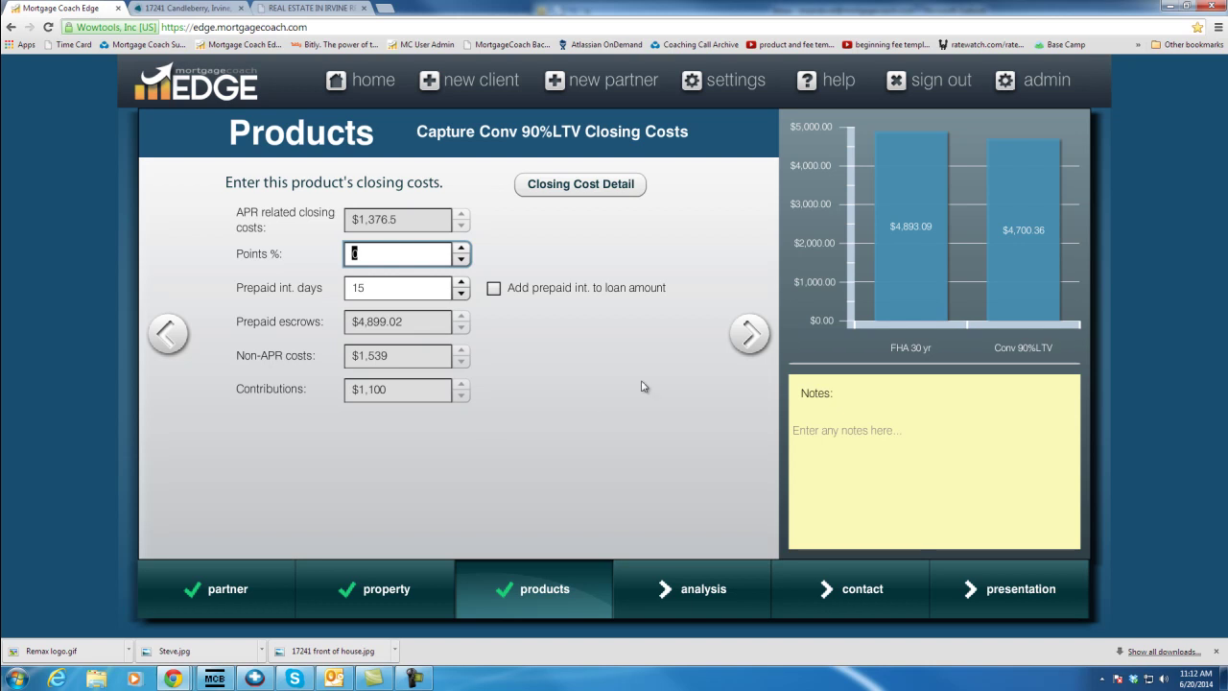
left_click(747, 335)
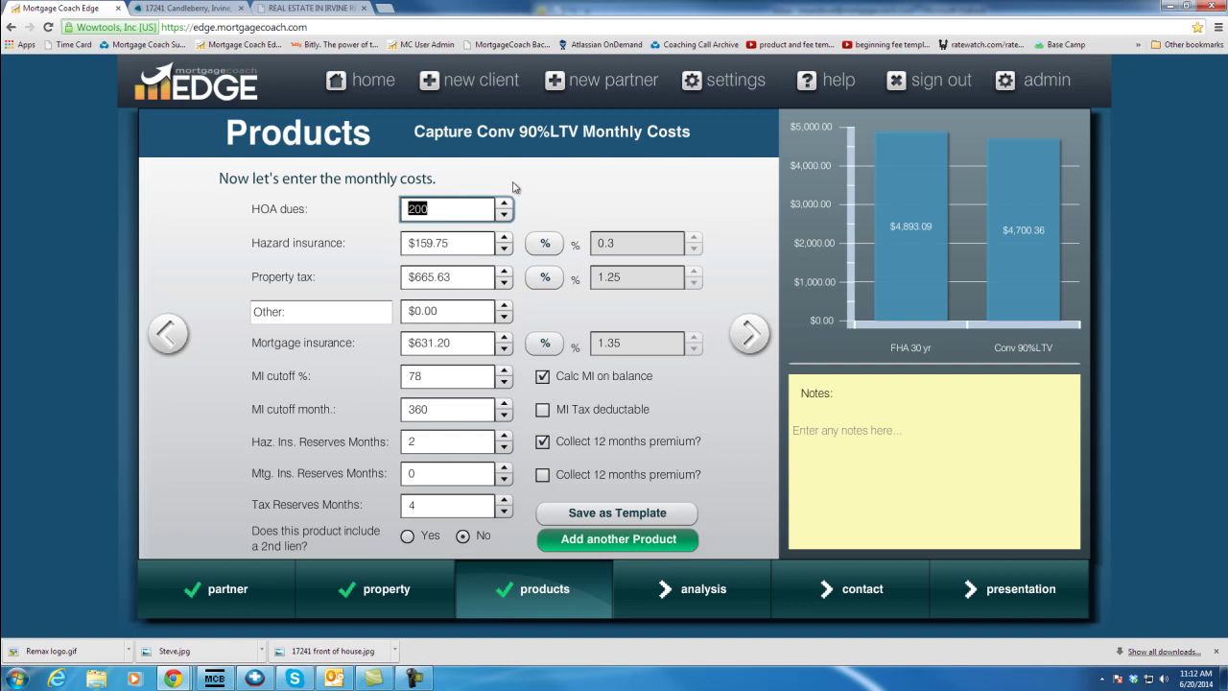
Set 0.79% mortgage insurance, not on balance, with the 360 cutoff month cleared, then continue to Contact
left_click(545, 343)
key("BackSpace")
type(".79")
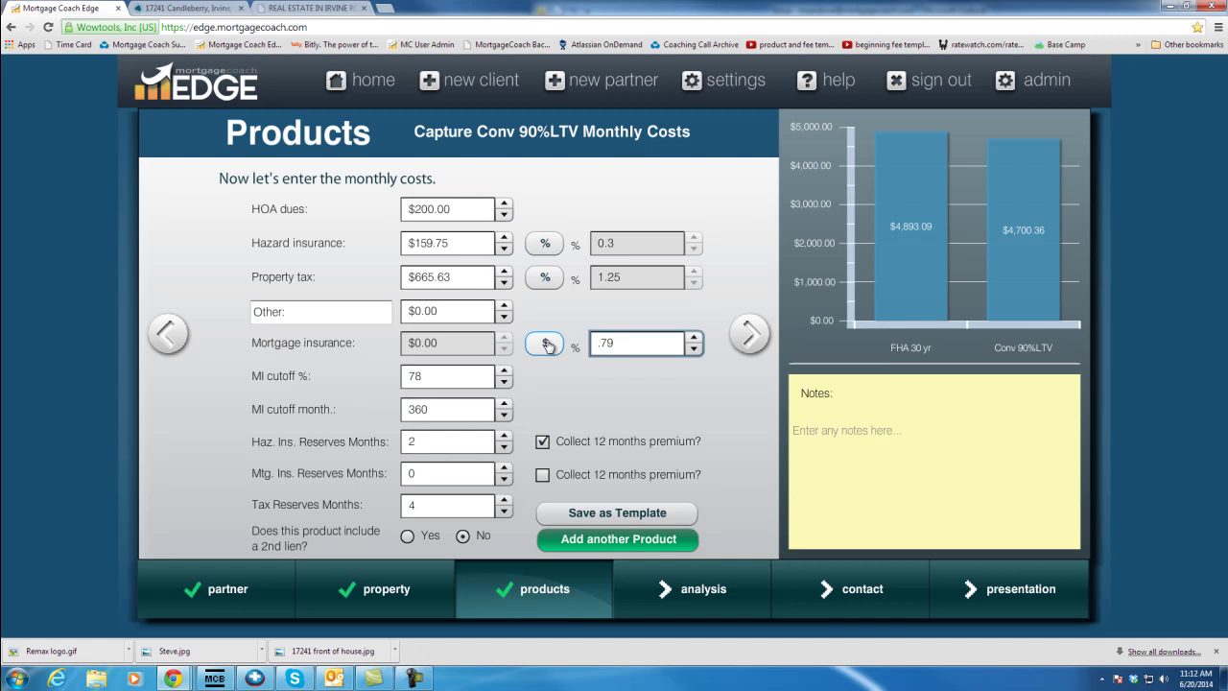
key("Tab")
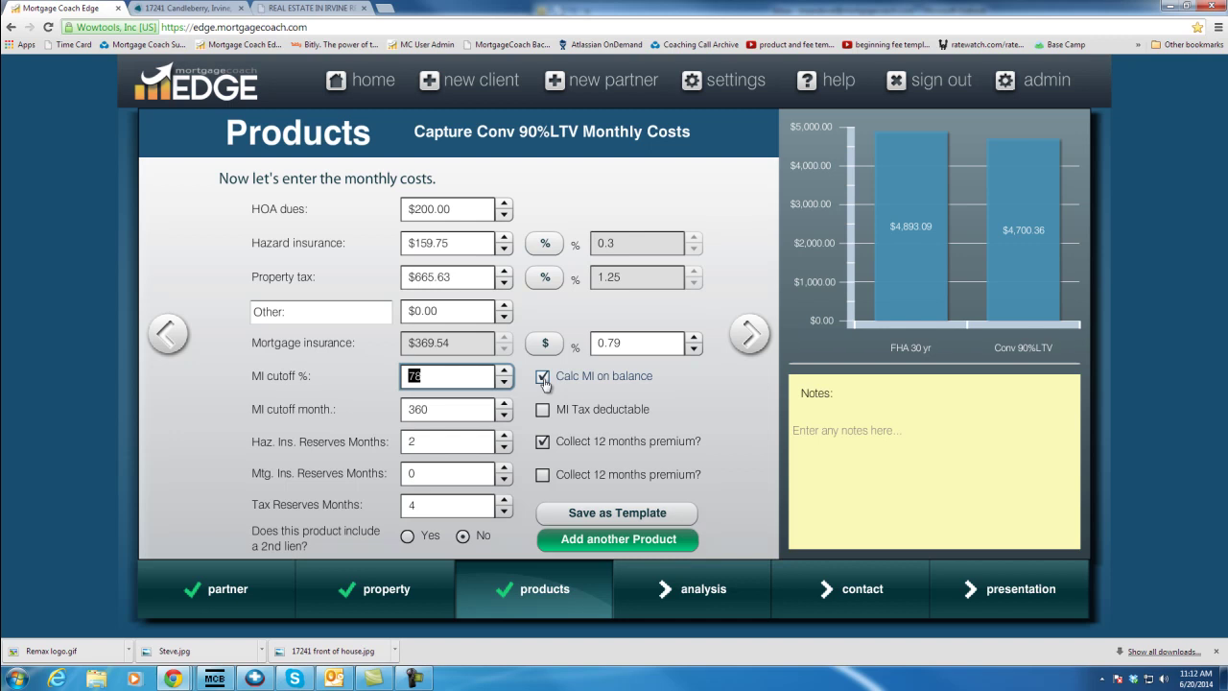
left_click(544, 381)
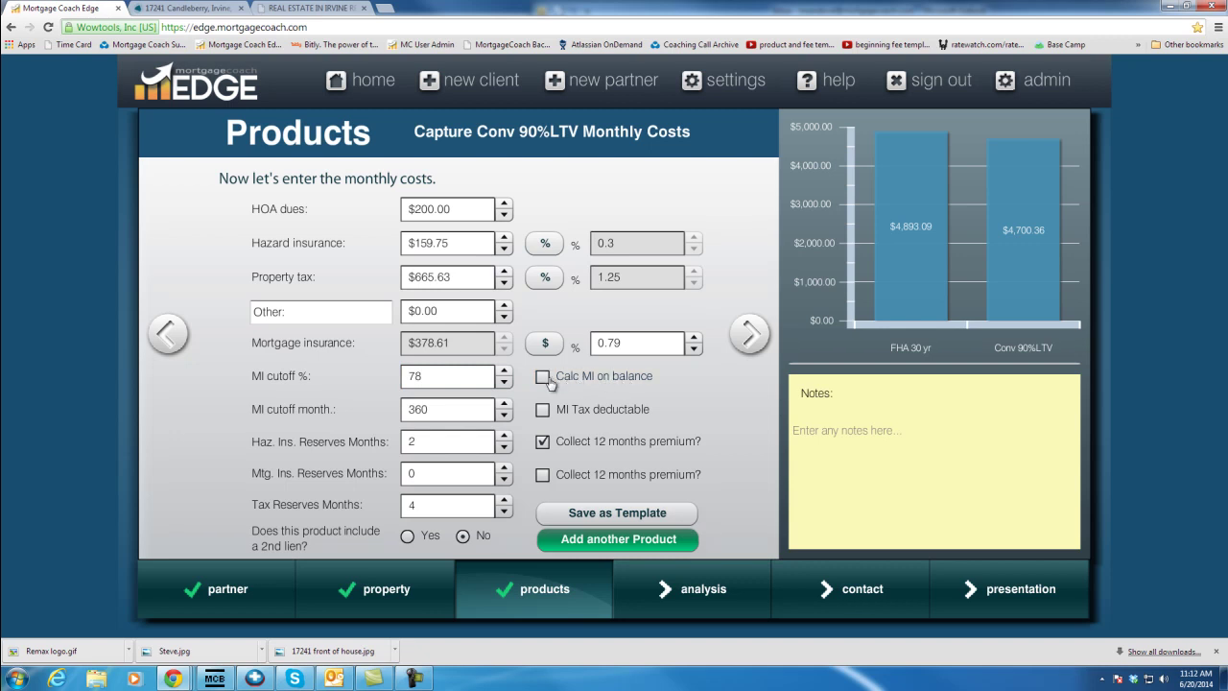
left_click(465, 409)
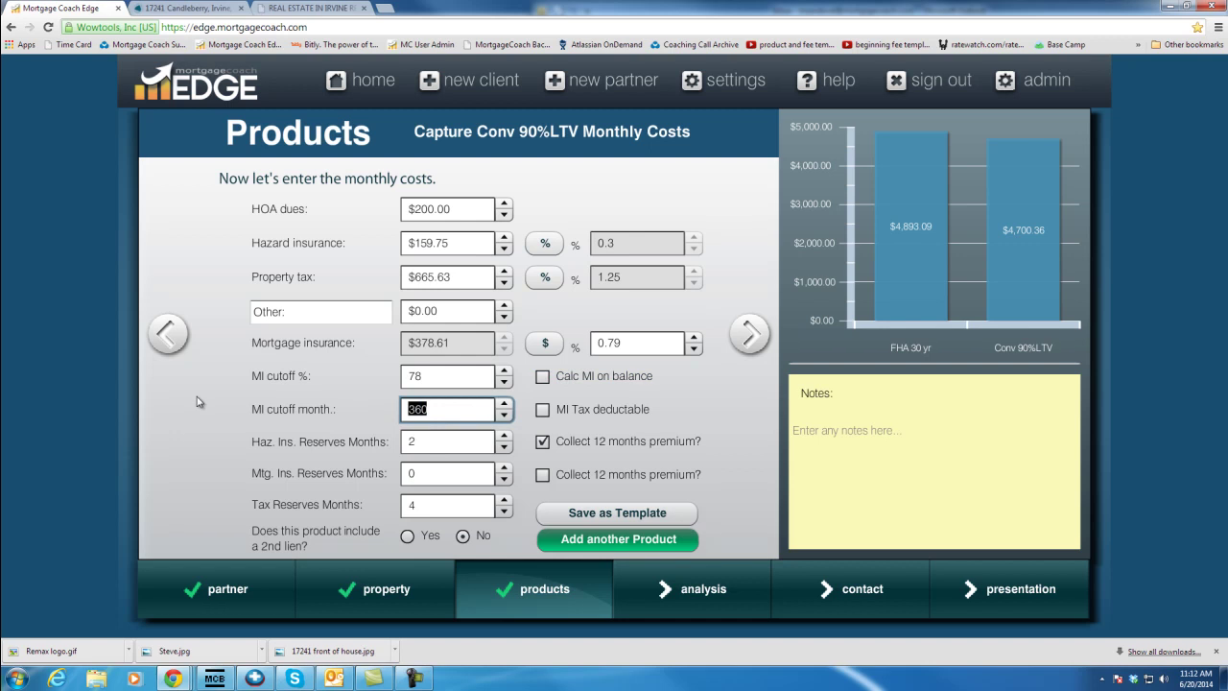
key("BackSpace")
key("Tab")
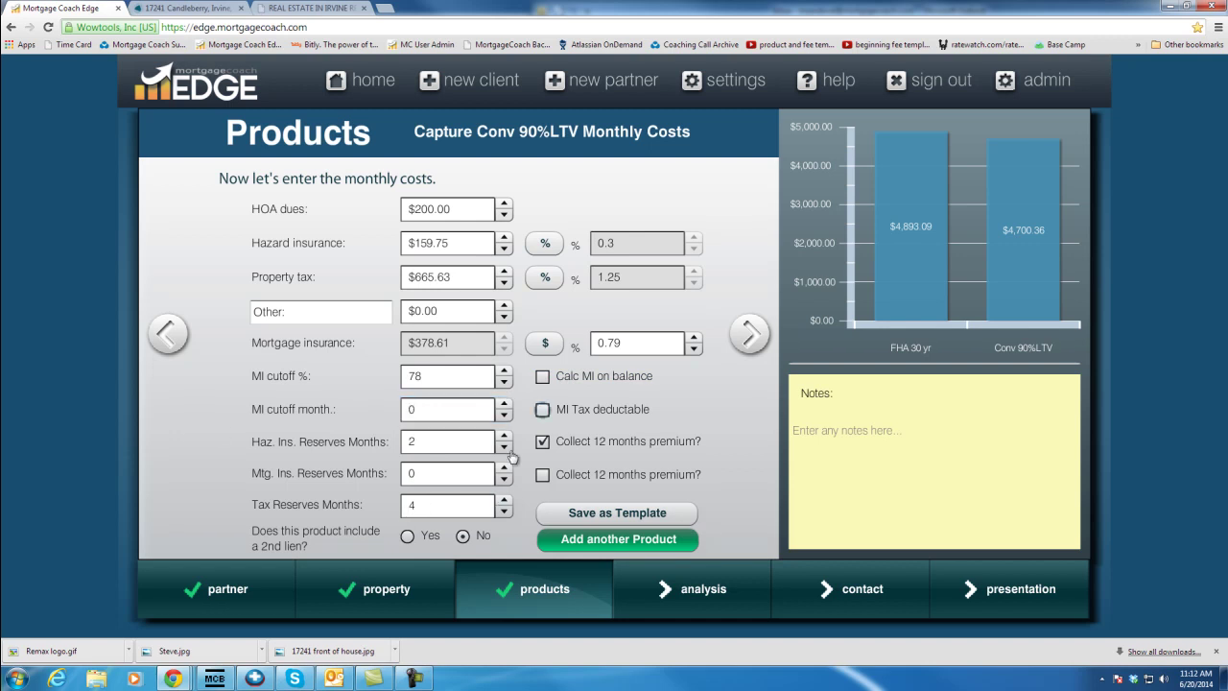
left_click(751, 336)
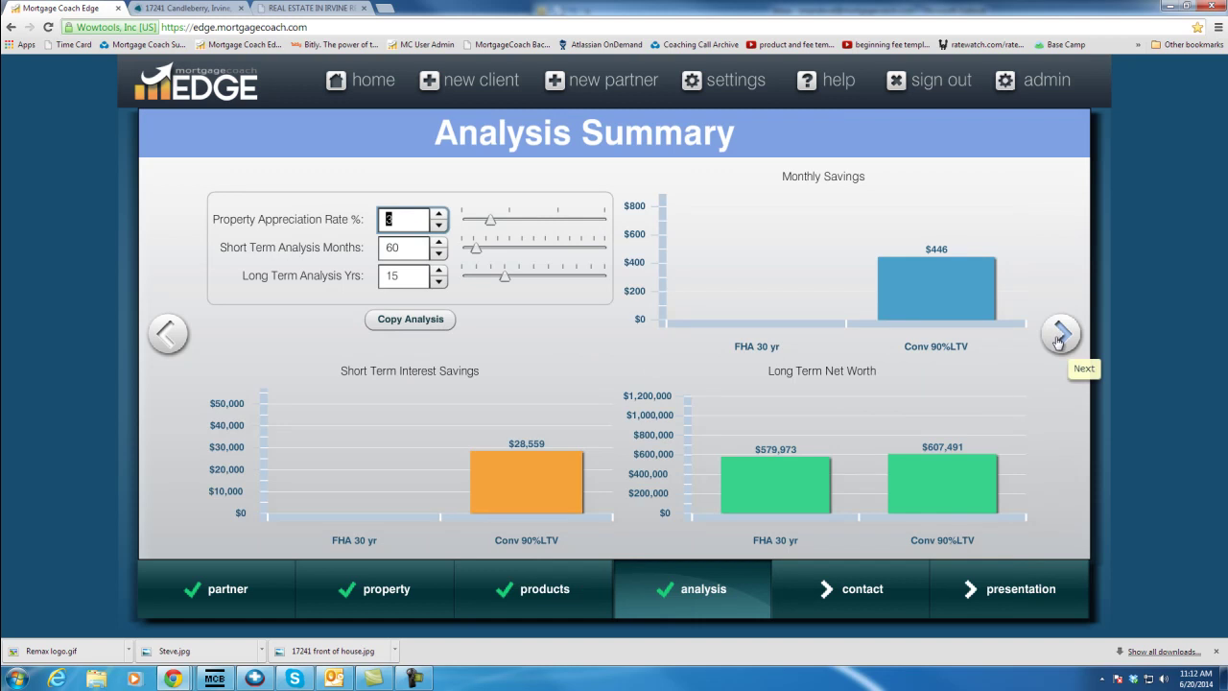
left_click(1060, 336)
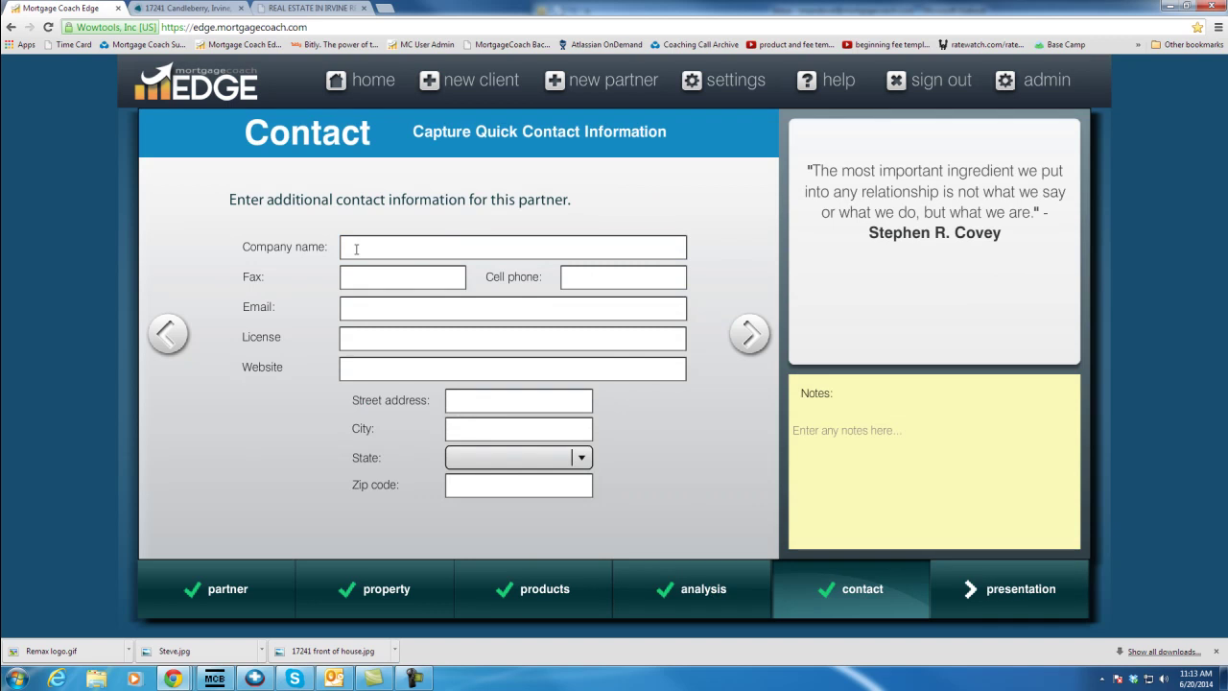
Enter company name Remax Premier Realty plus the partner's fax number, e-mail and pasted license number
left_click(355, 248)
type("Remax")
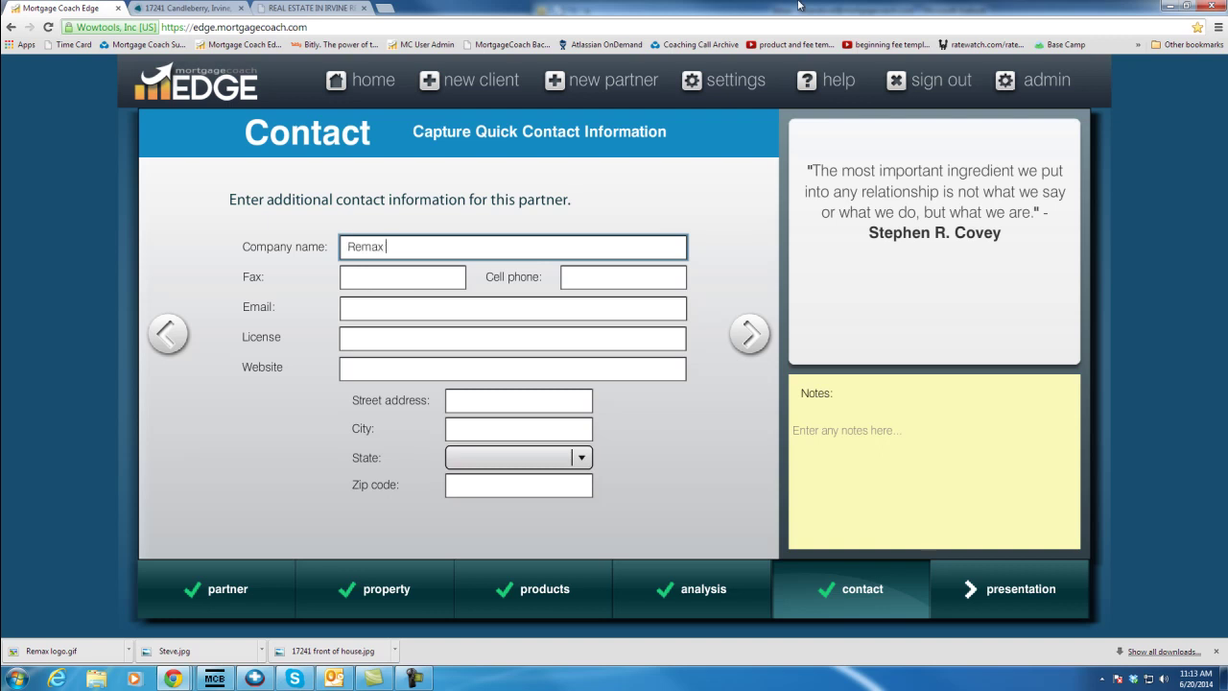
type("Premier Realty")
key("Tab")
left_click(426, 308)
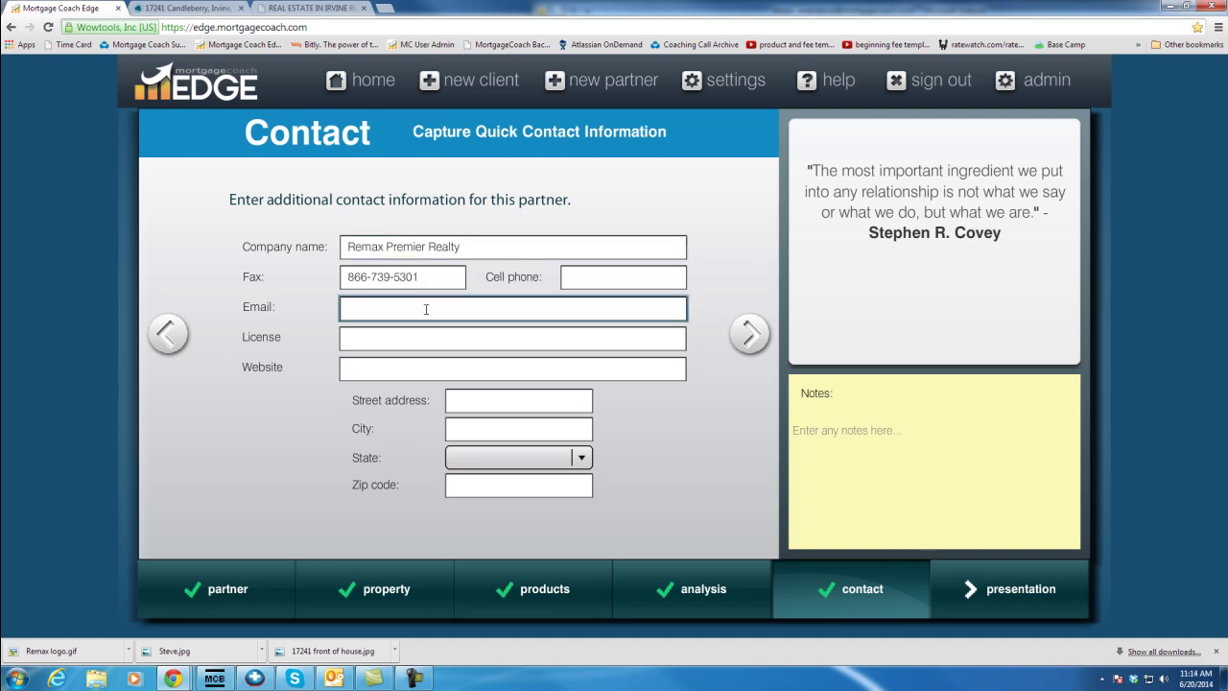
left_click(425, 341)
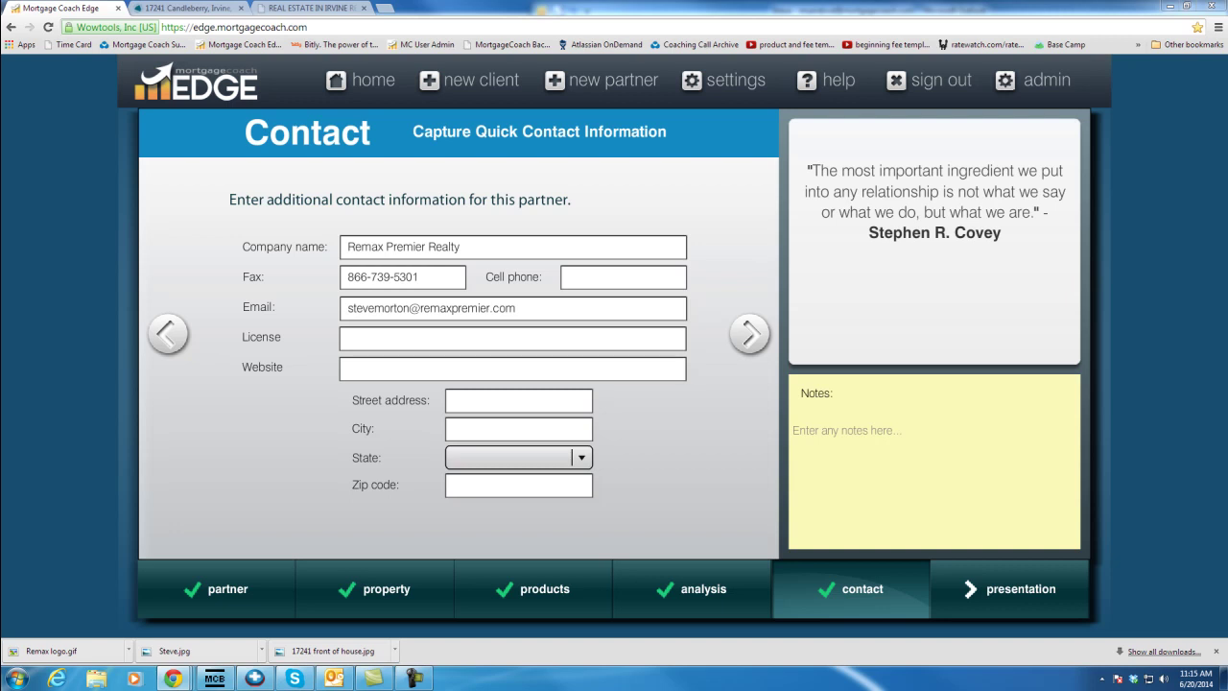
left_click(383, 340)
key("ctrl+v")
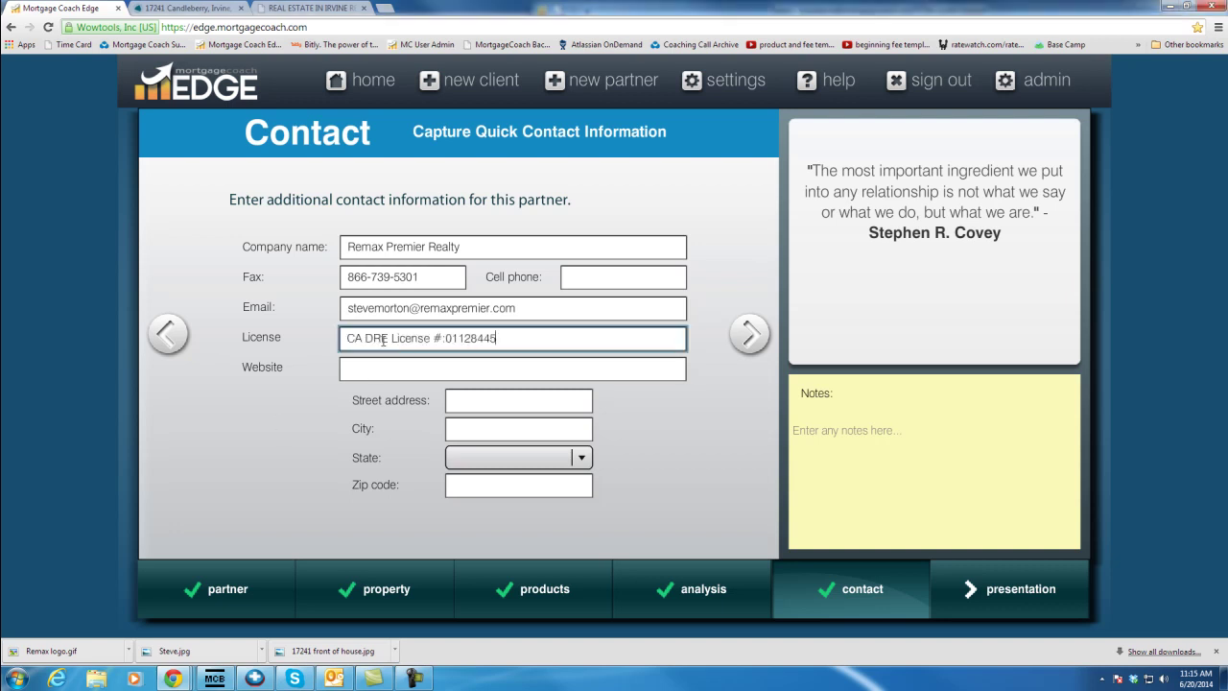
Fill in the partner's website and office street address, city, state California and zip code
left_click(379, 372)
type("www.stevemorton.com")
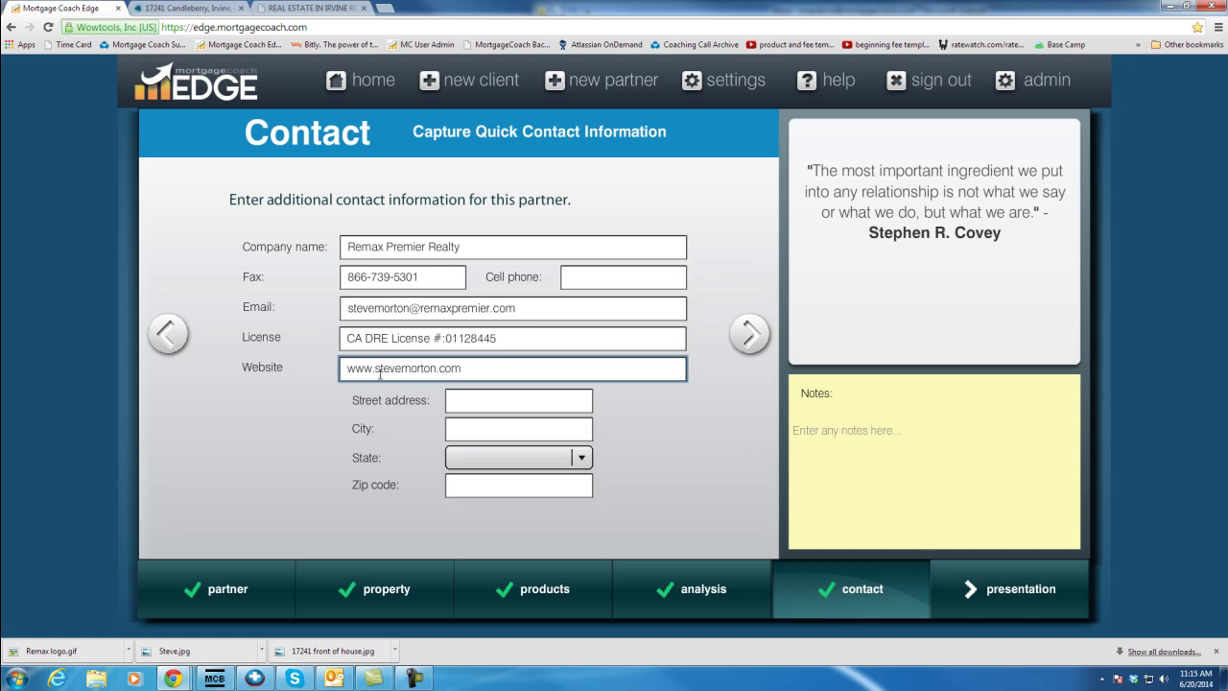
key("Tab")
type("5299 A")
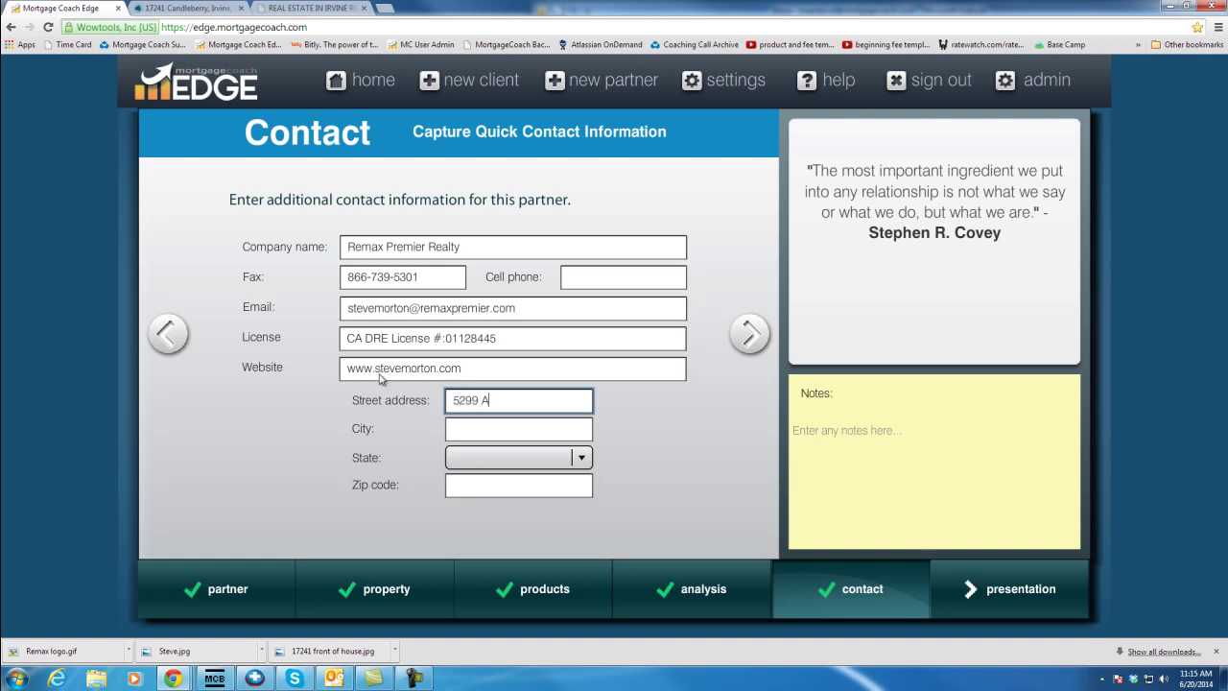
type("lton Parkway")
key("Tab")
type("Irvine")
key("Tab")
key("c")
key("Tab")
type("92604")
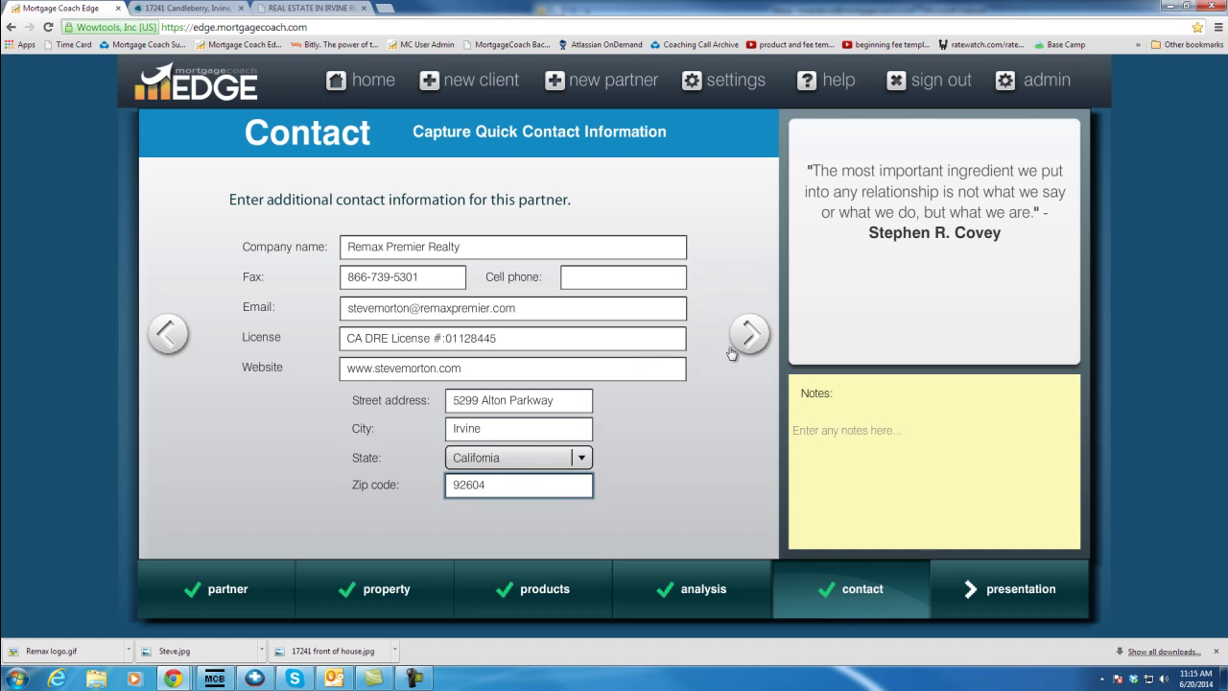
left_click(740, 343)
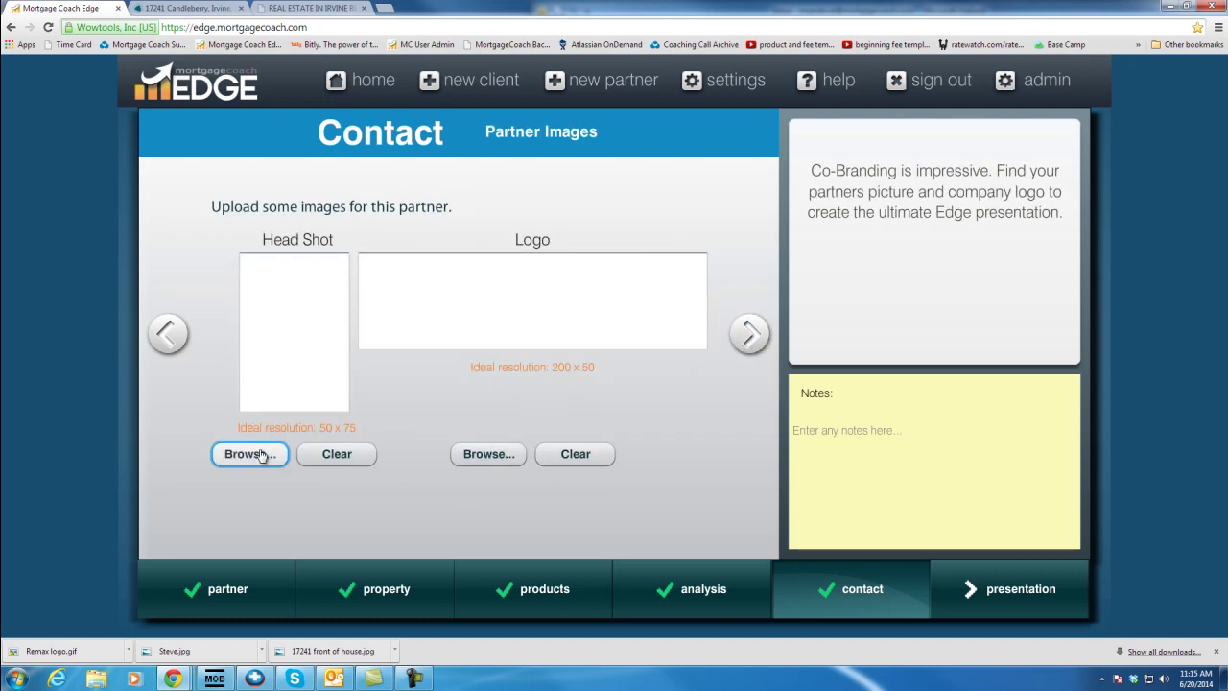
Upload the agent's head shot photo and the Remax Premier Realty logo as partner images
left_click(259, 454)
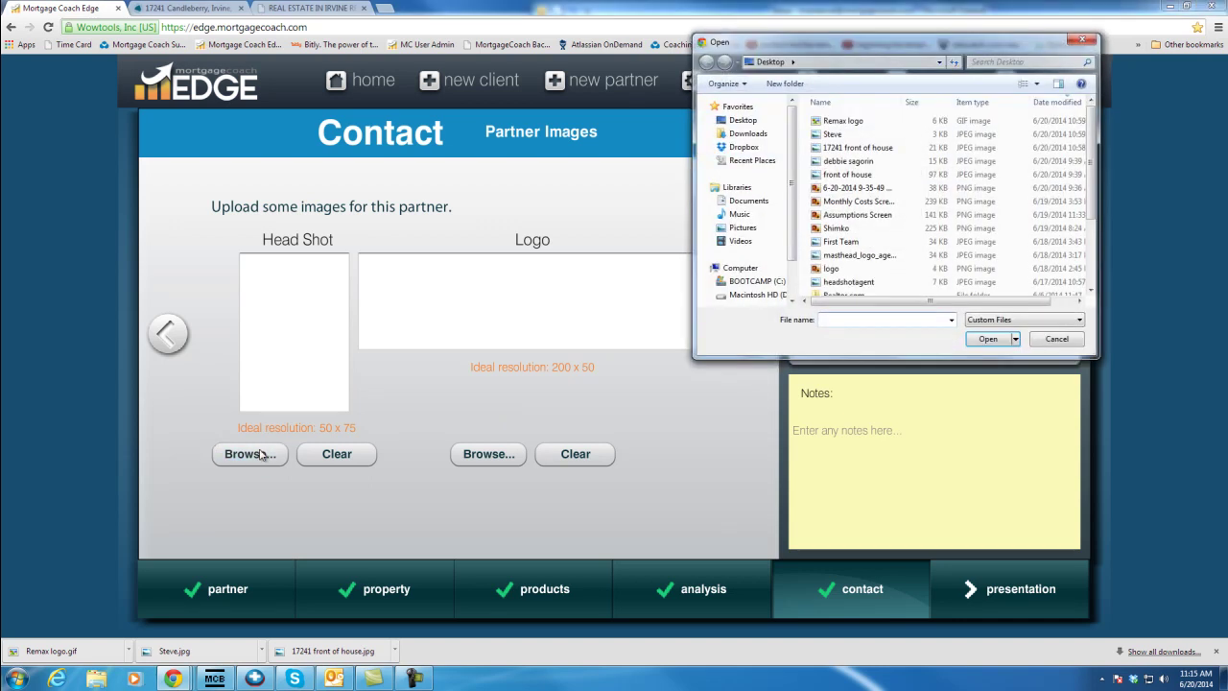
left_click(832, 136)
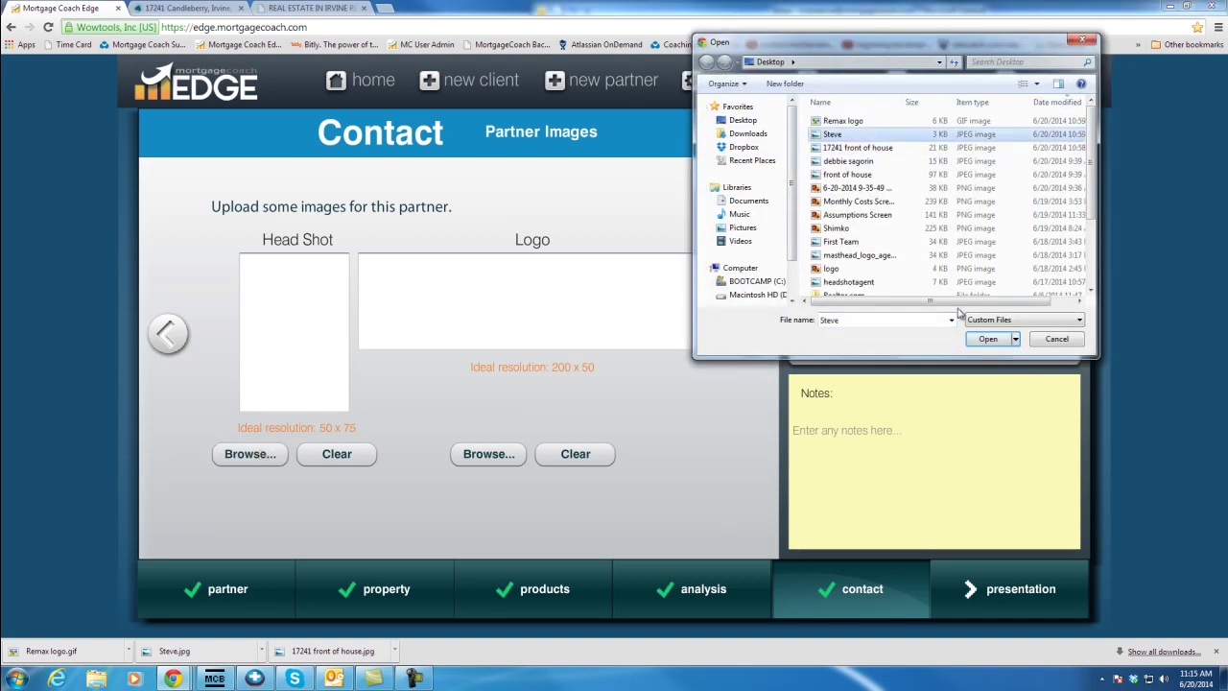
left_click(982, 340)
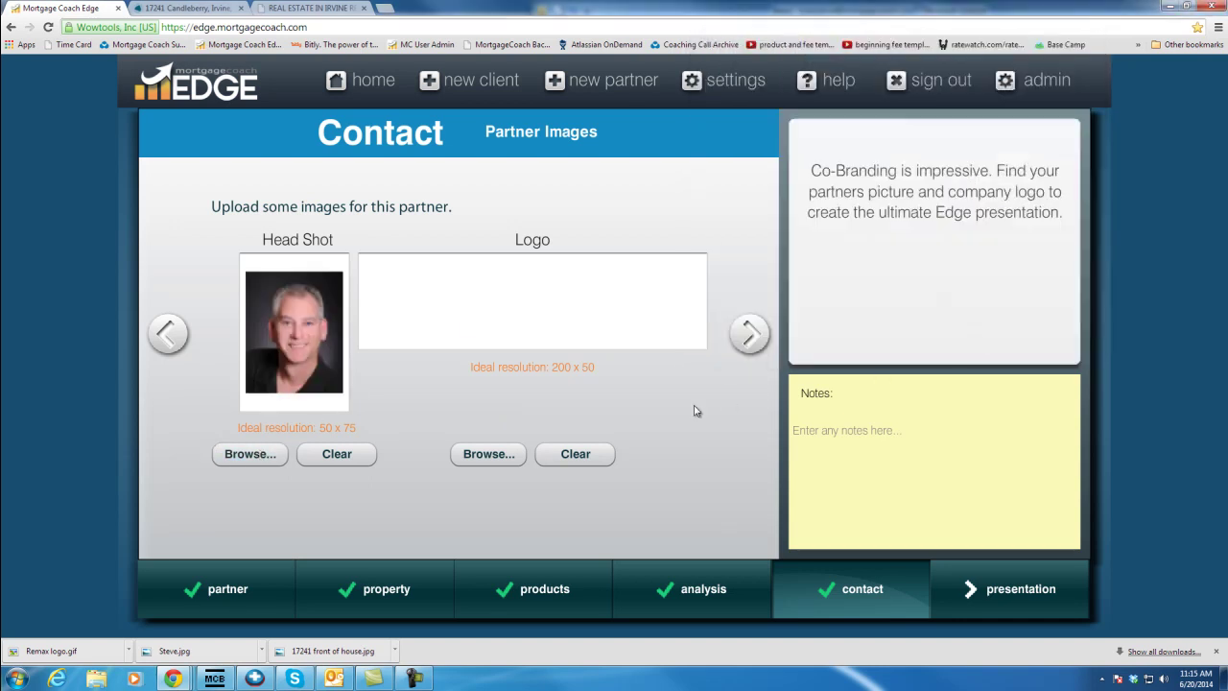
left_click(507, 462)
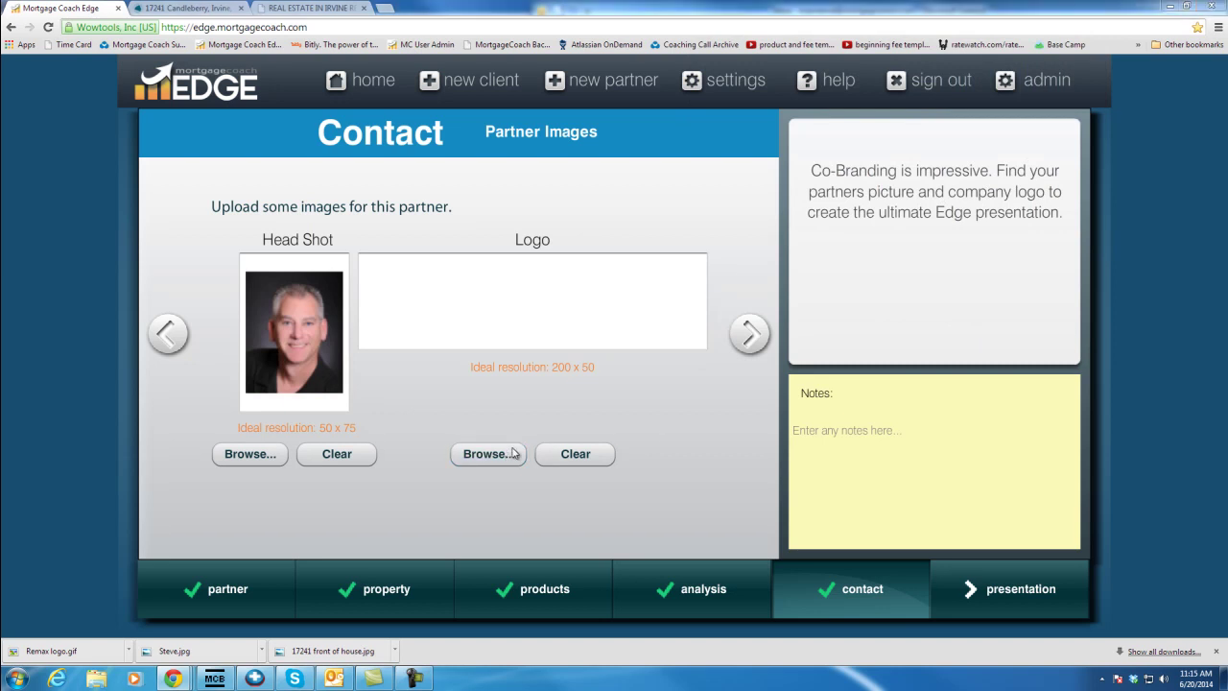
left_click(842, 121)
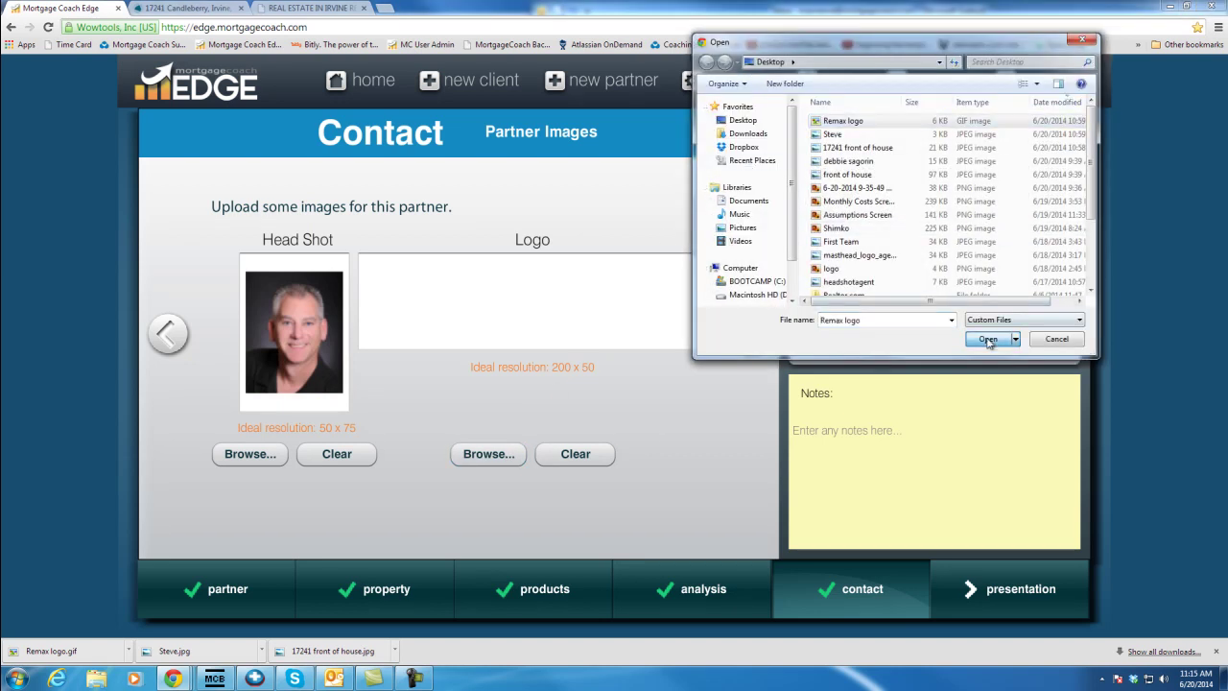
left_click(988, 338)
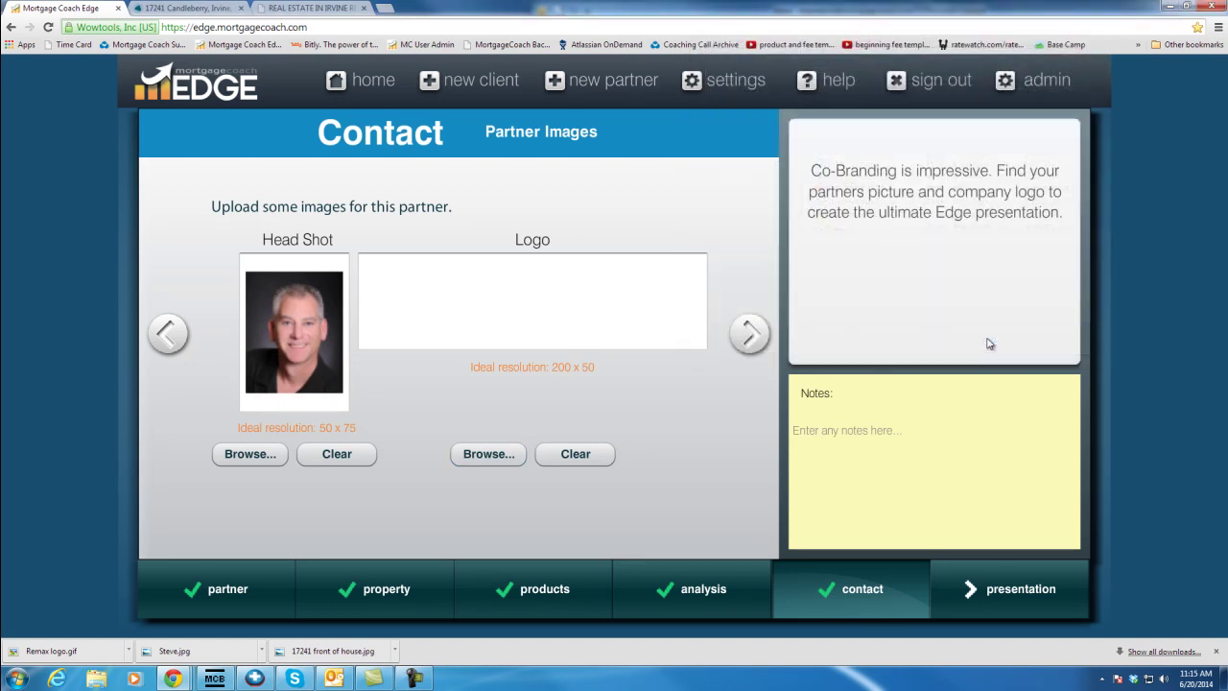
left_click(749, 333)
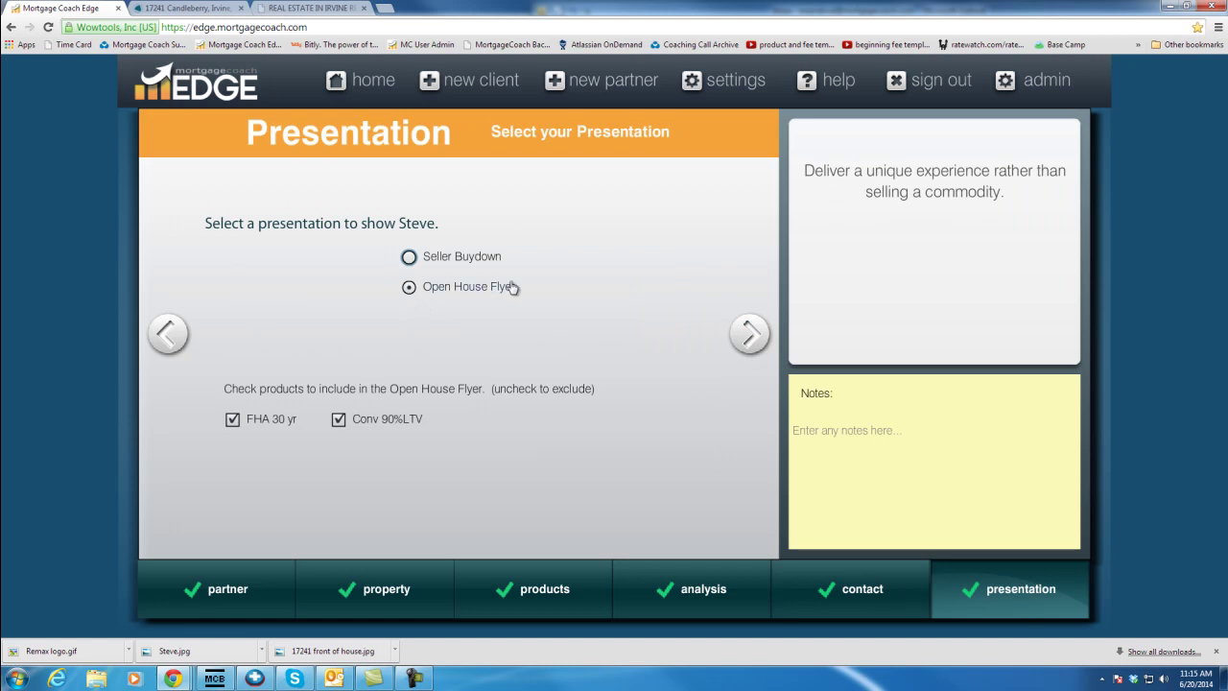
Title the flyer 'Best 3 Bedroom Floor Plan' with the pricing label 'Priced Right at'
left_click(749, 334)
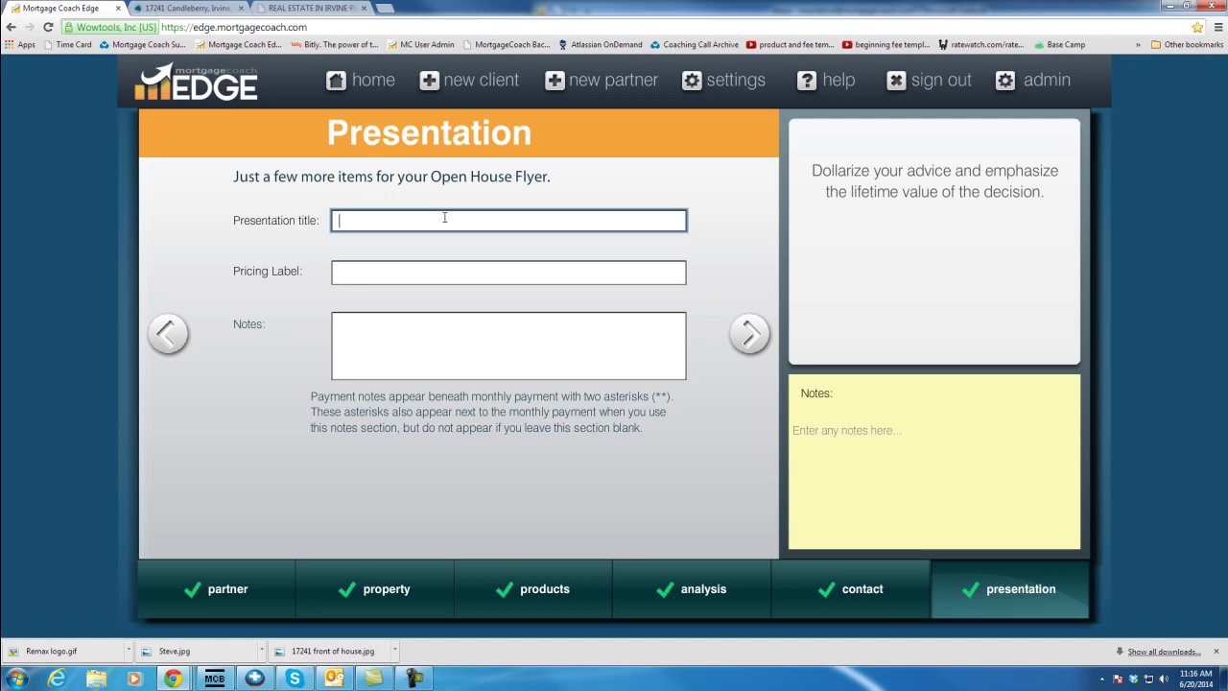
type("Best 3 Bedroom Floor Plan")
key("Tab")
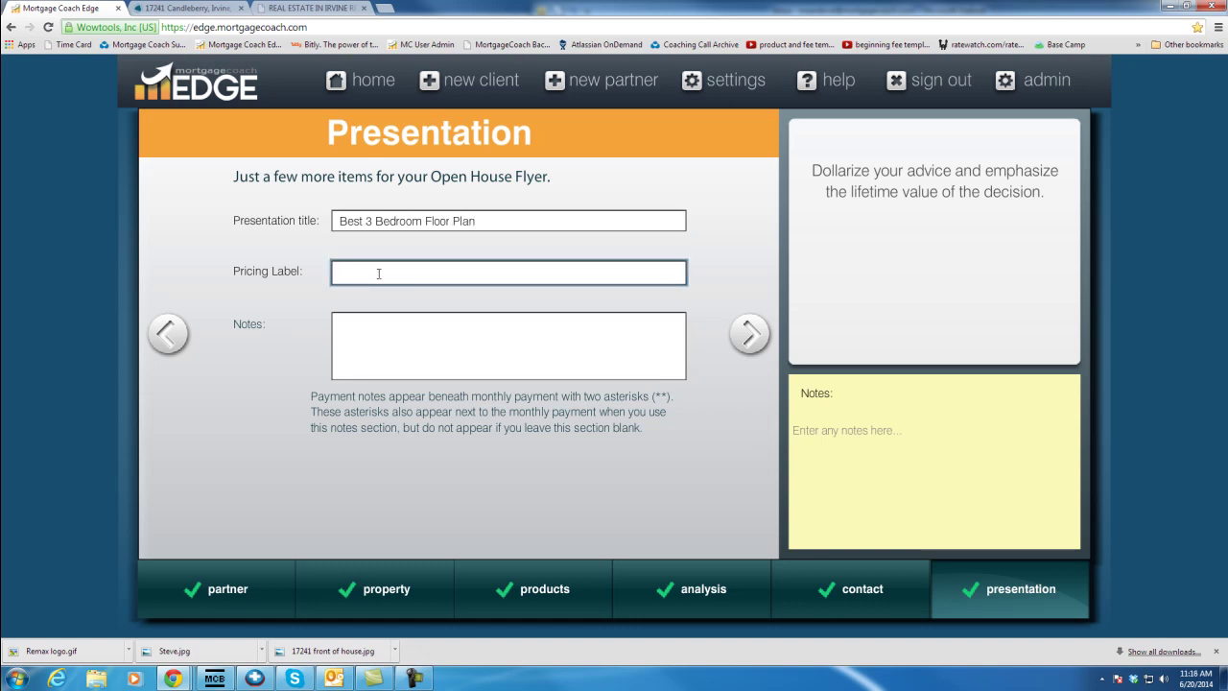
type("P")
key("BackSpace")
type("Priced Right at")
Add the note 'Estimated payments include taxes, insurance and HOA's'
left_click(377, 320)
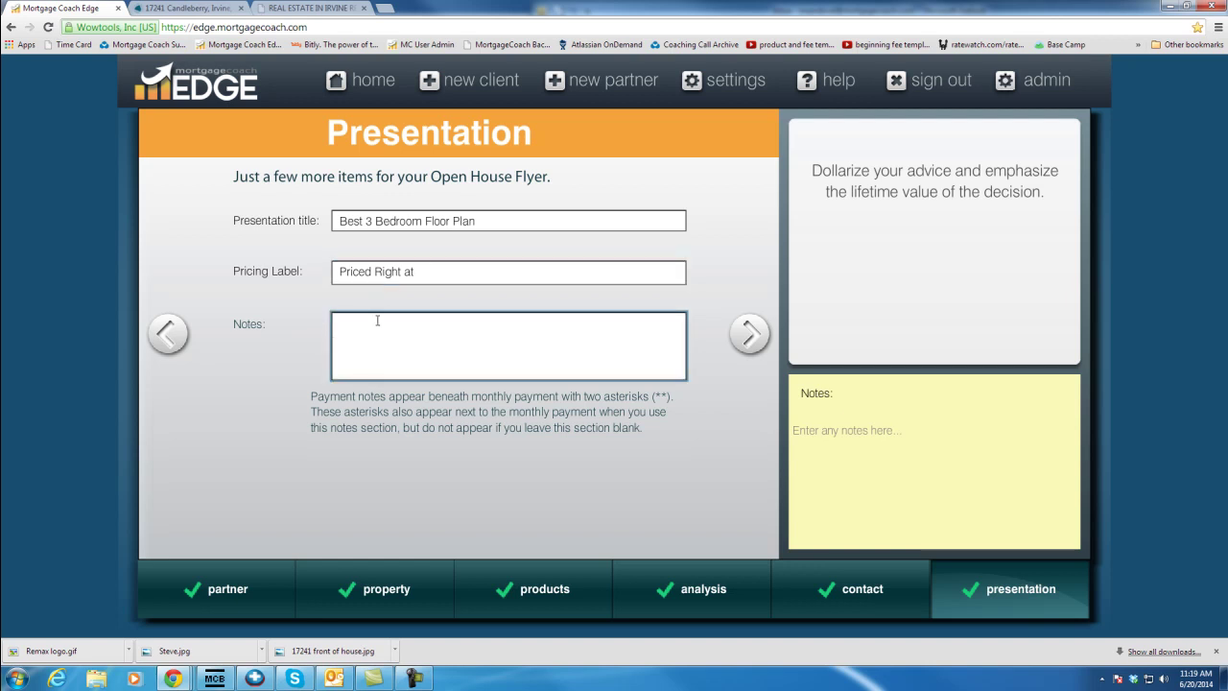
type("Estimated")
type("payments")
type("include taxes, insuran")
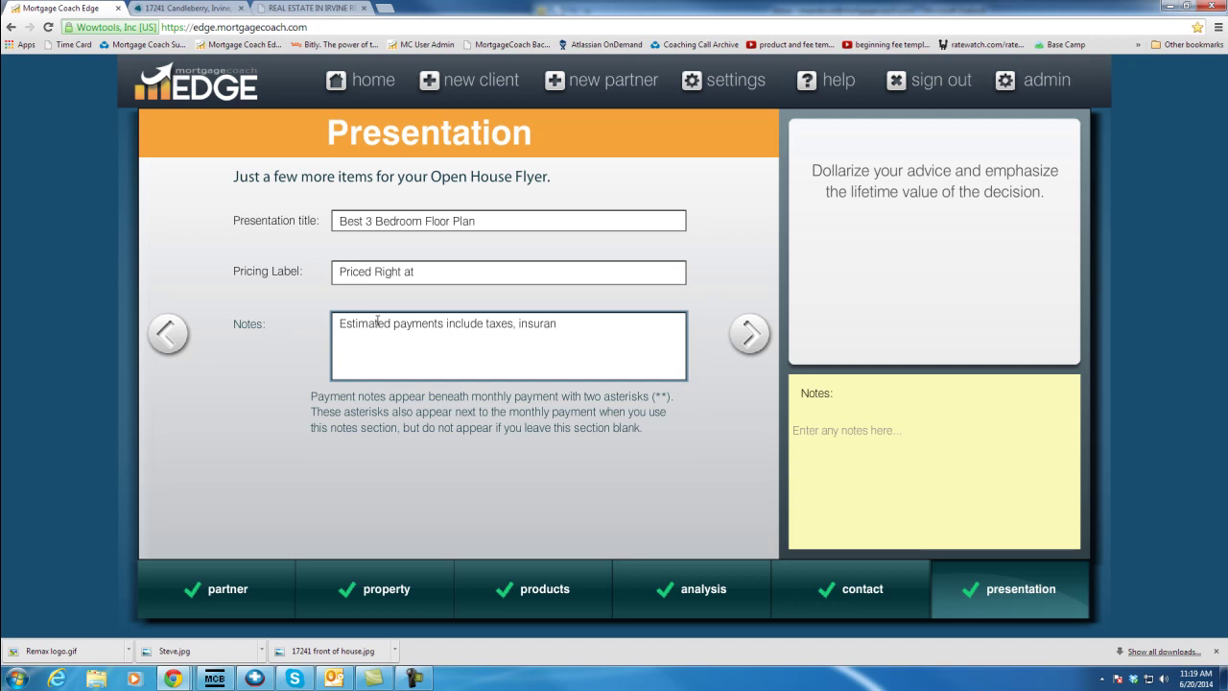
type("ce and HOA's")
left_click(749, 333)
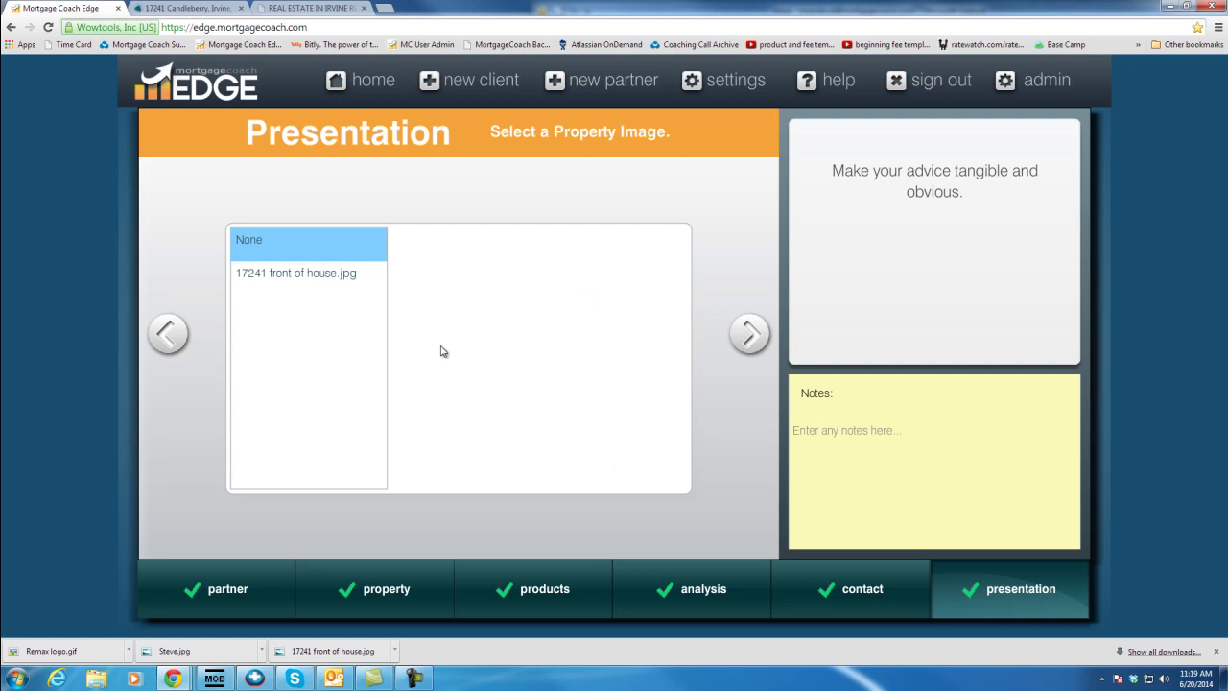
Use 17241 front of house.jpg as the property image, date the quote 06/20/2014, and preview
left_click(247, 279)
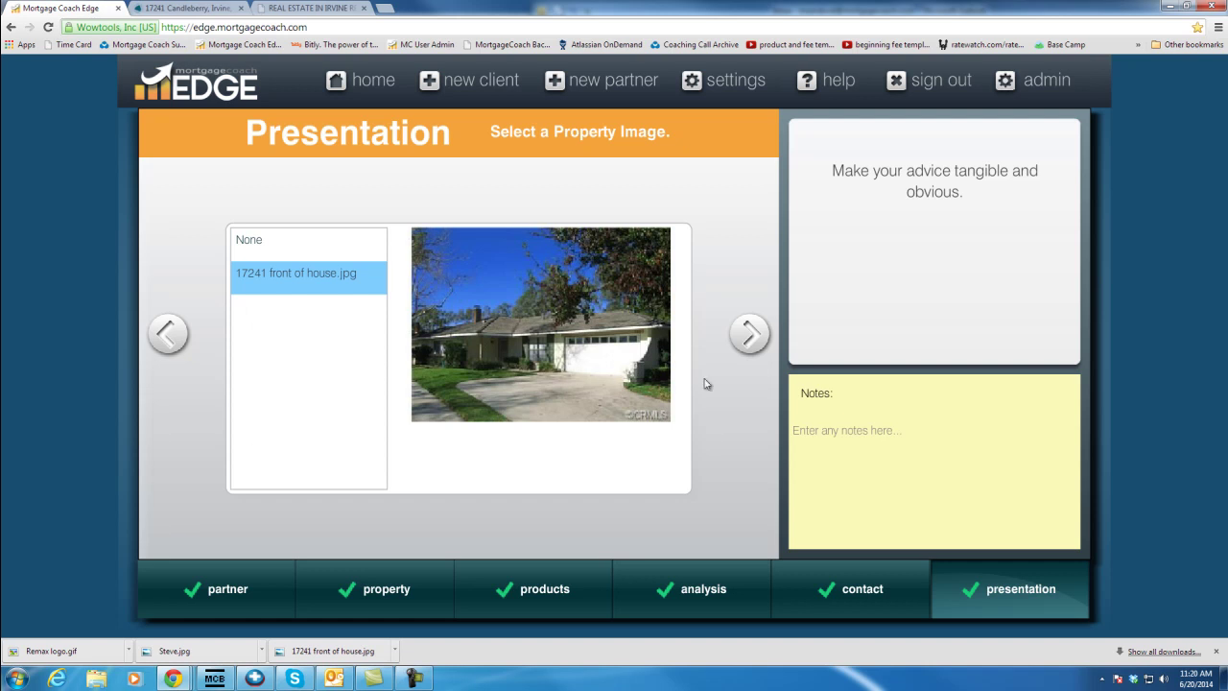
left_click(750, 338)
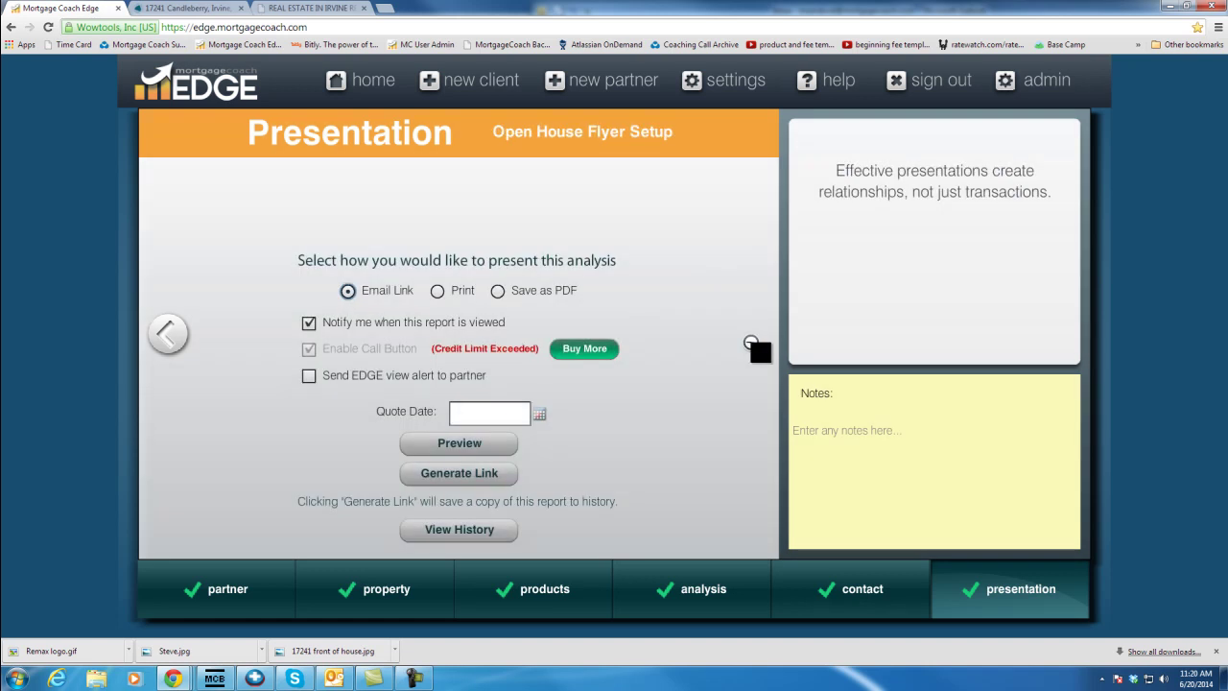
left_click(540, 413)
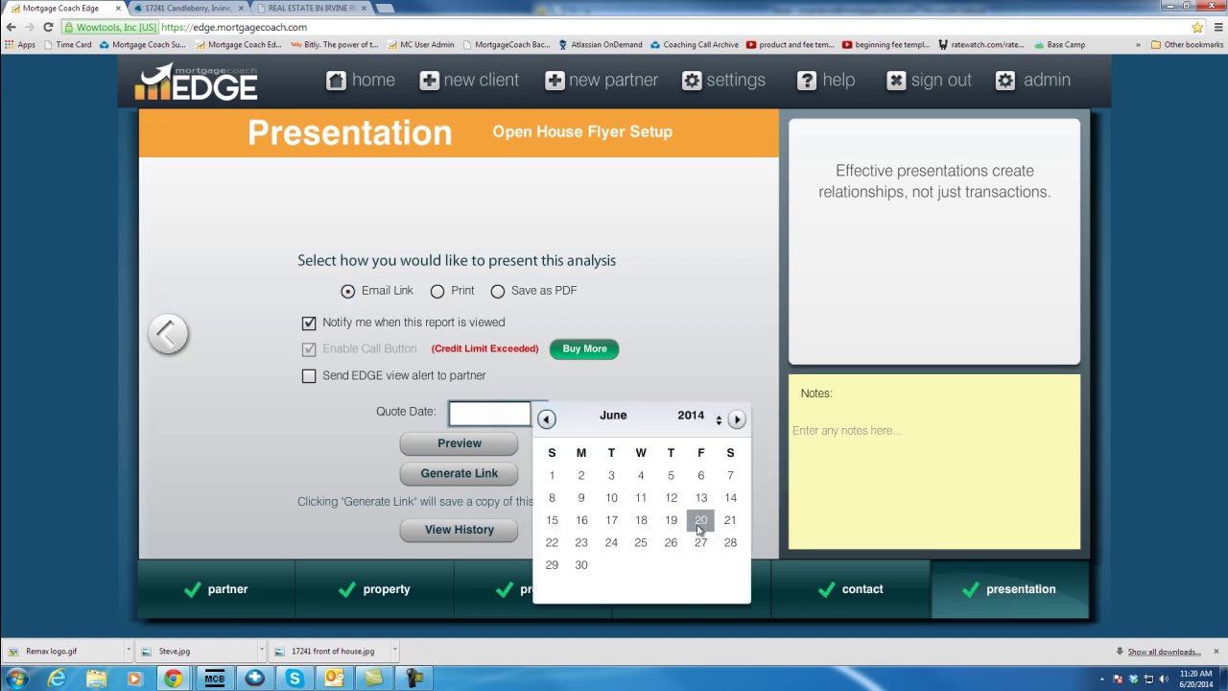
left_click(700, 523)
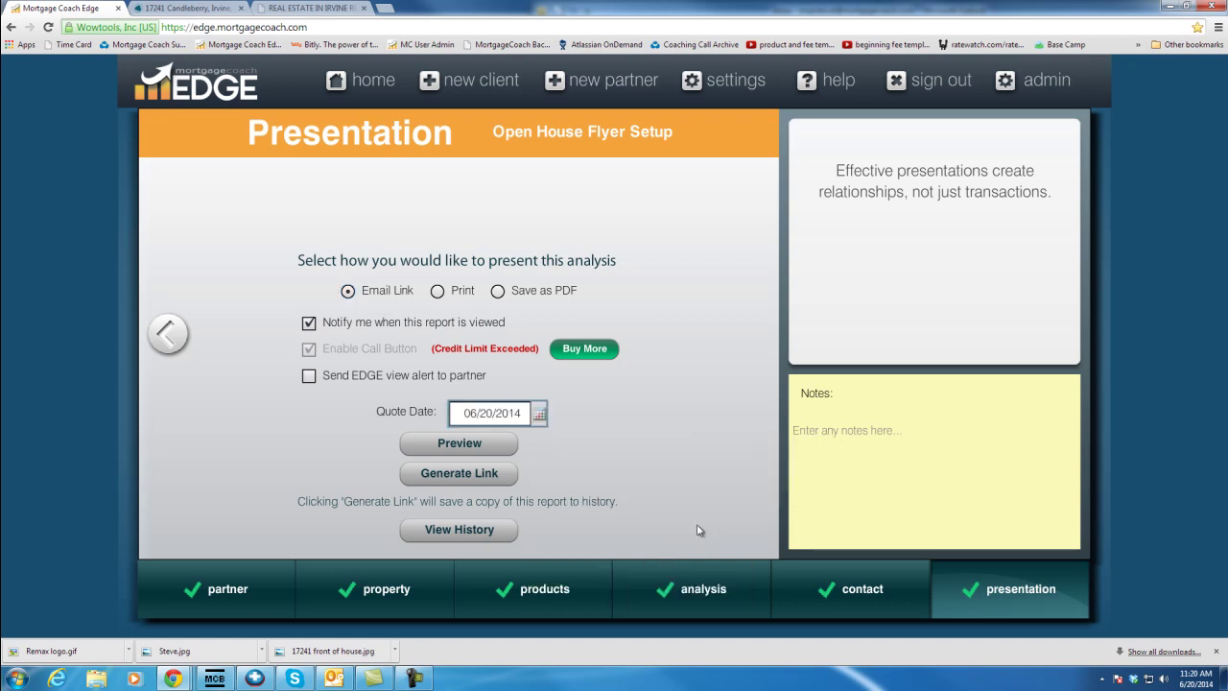
left_click(482, 448)
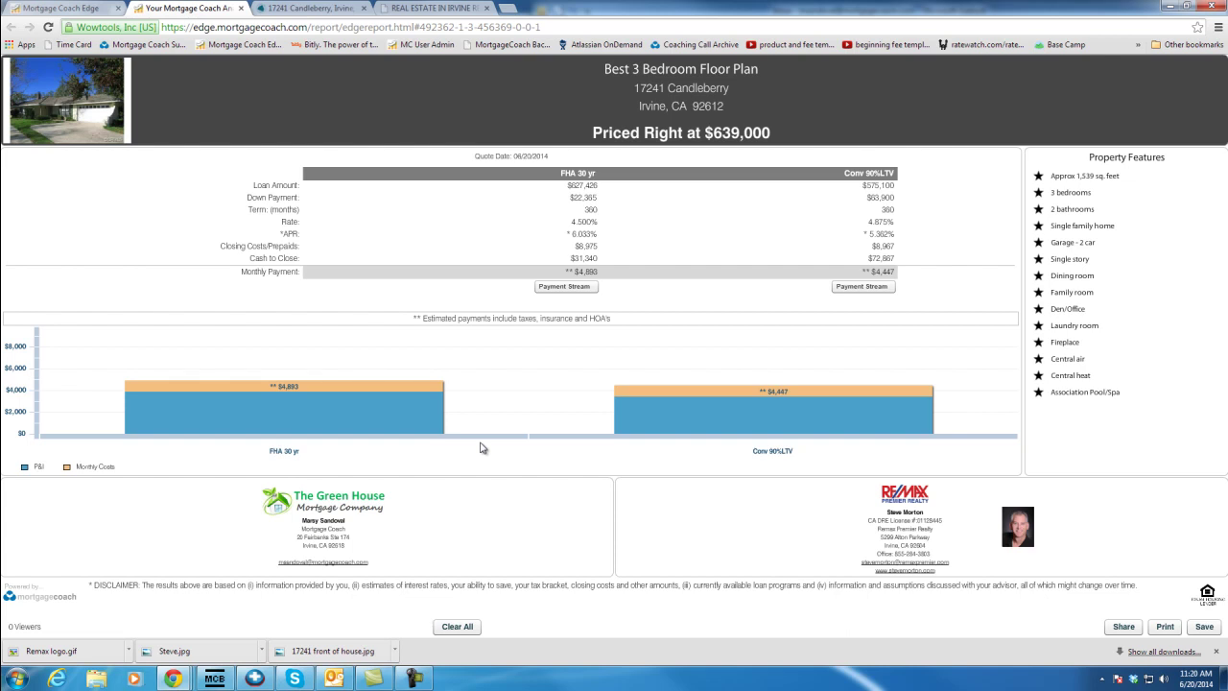
Open the printable Open House Flyer preview from the report's Print button
left_click(1164, 627)
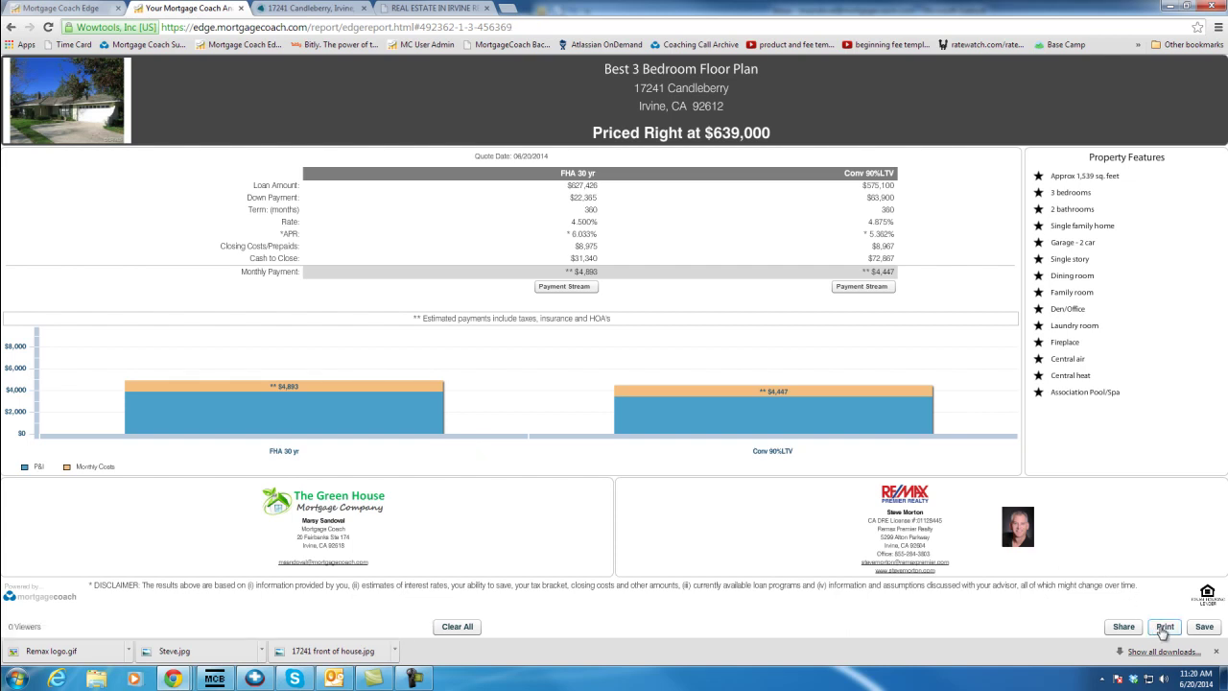